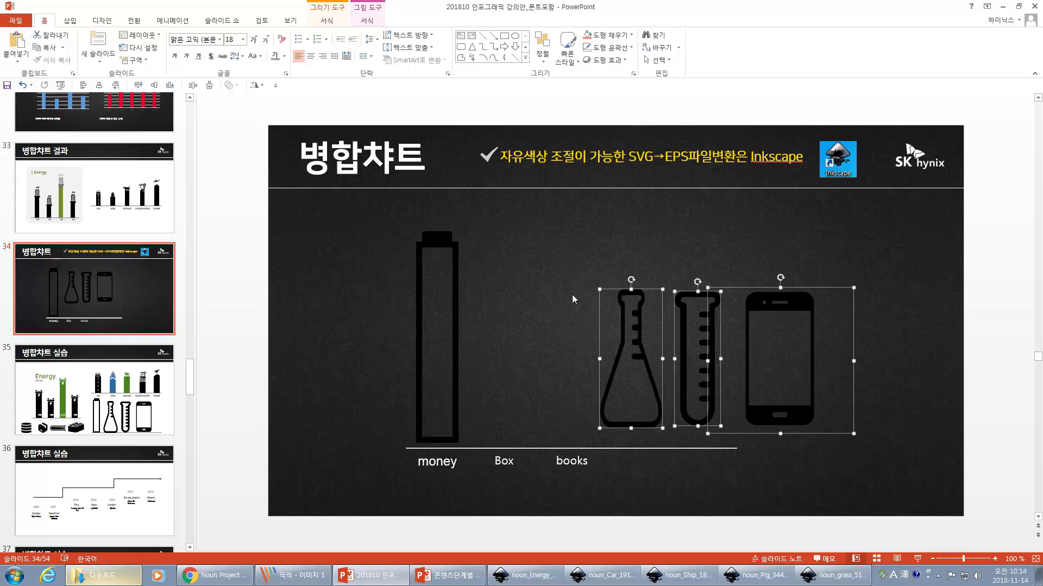
left_click(455, 314)
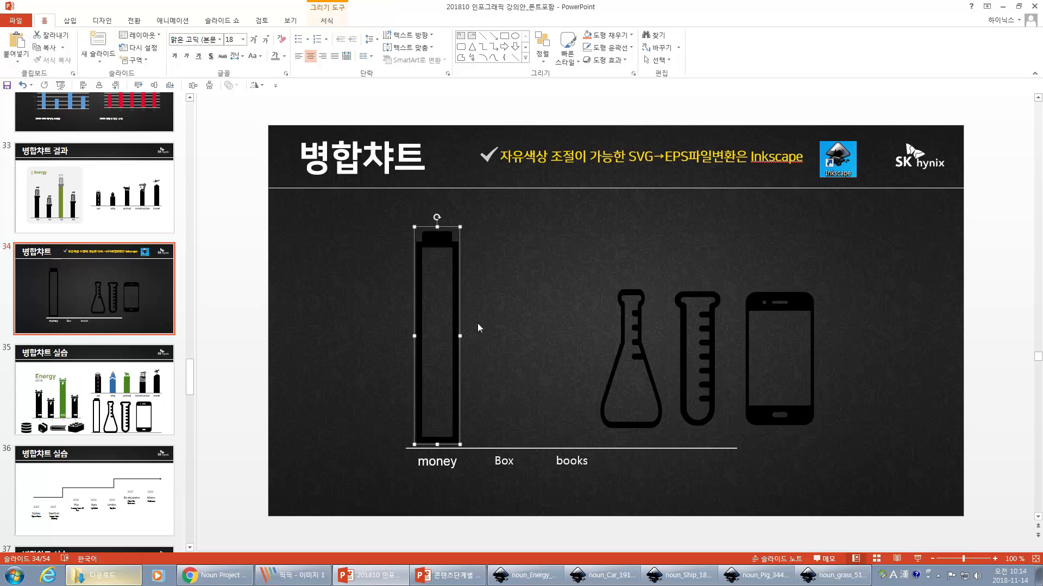
left_click(471, 342)
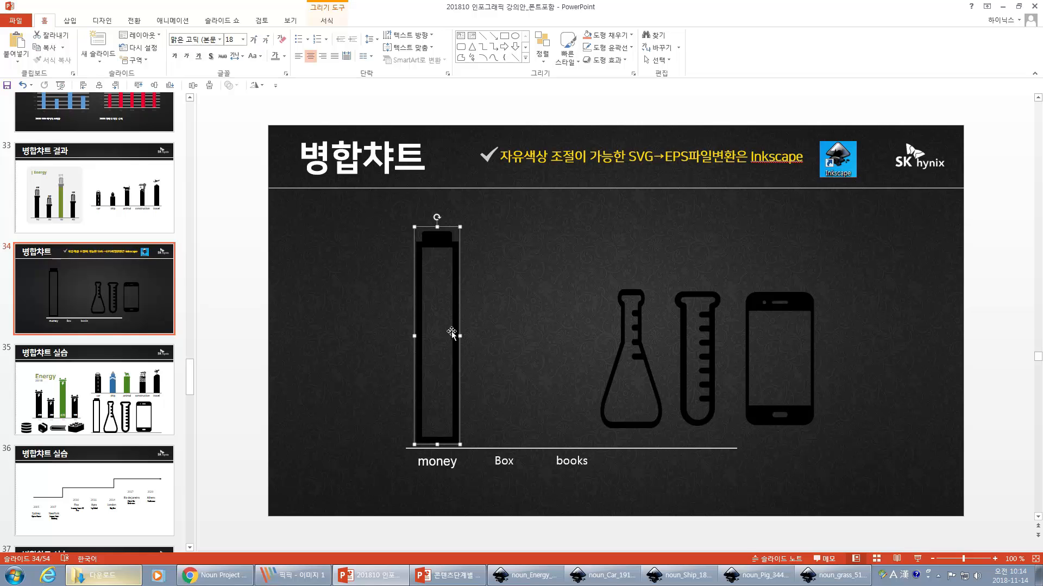
left_click(455, 288)
left_click(455, 256)
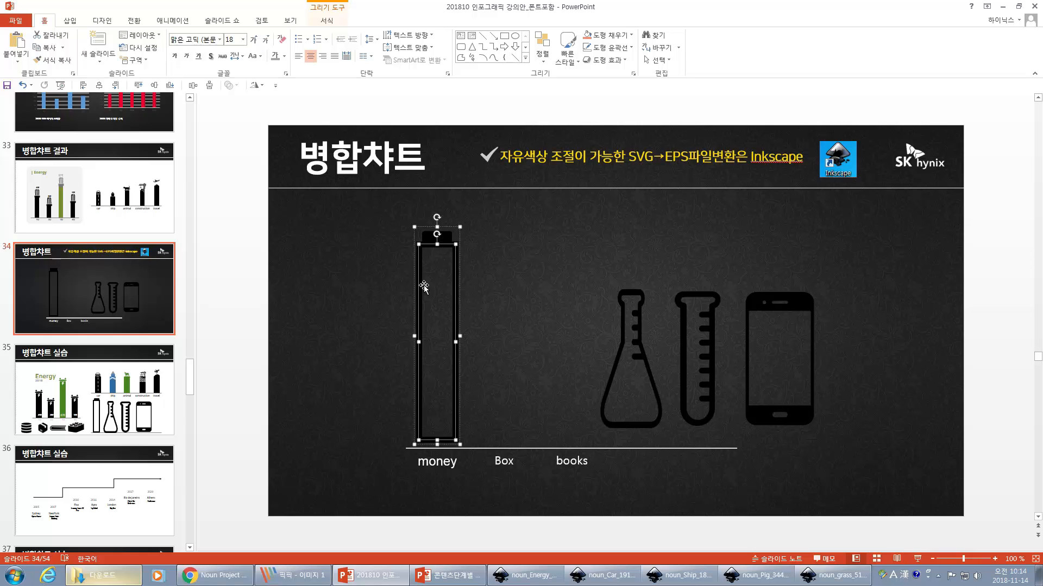
left_click(434, 424)
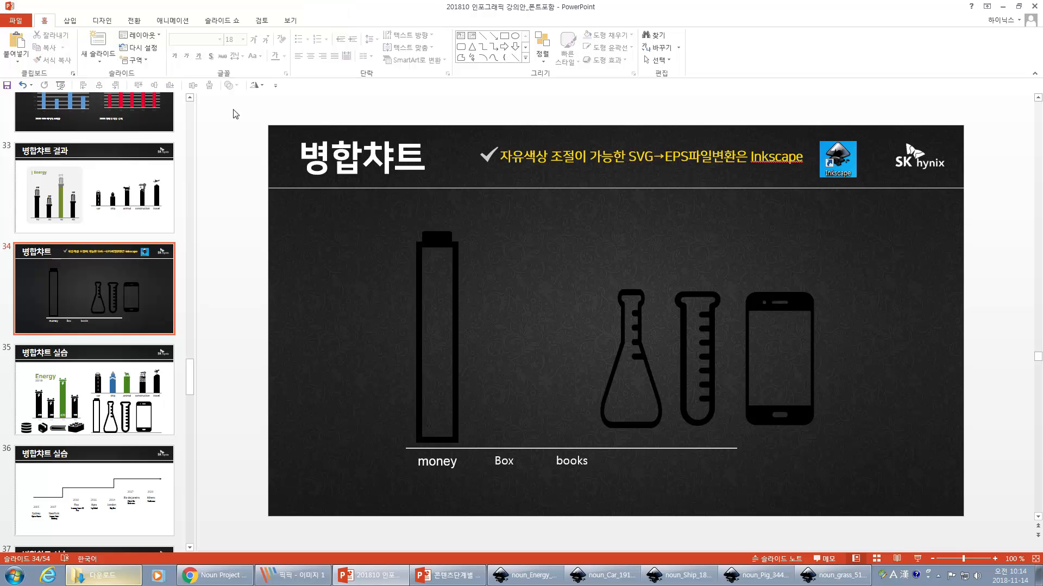
- Draw a rectangle about 1.16 cm wide and 0.29 cm high inside the battery's base and fill it light gray
scroll(86, 38, "down", 1)
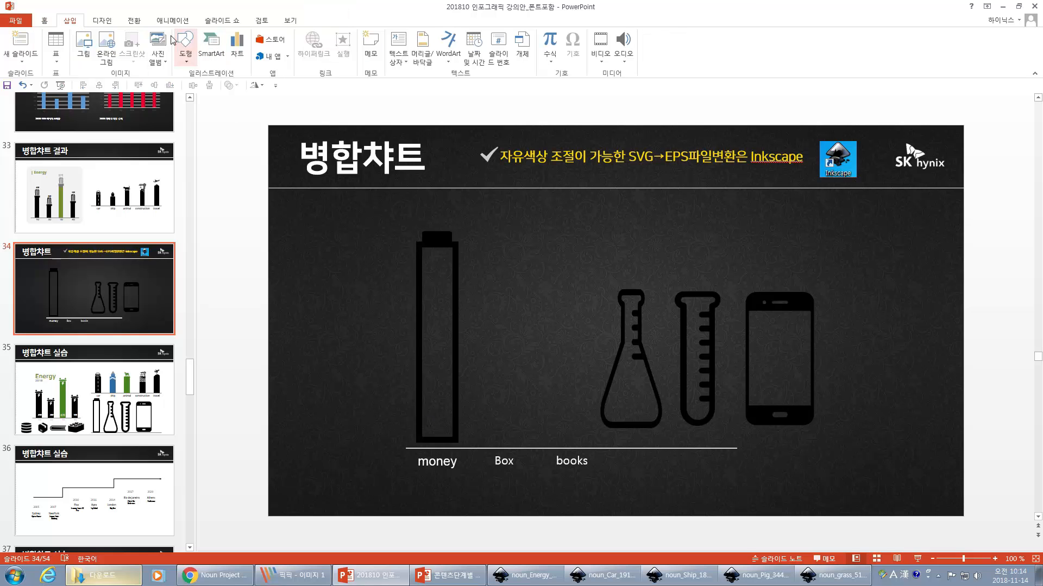
left_click(194, 43)
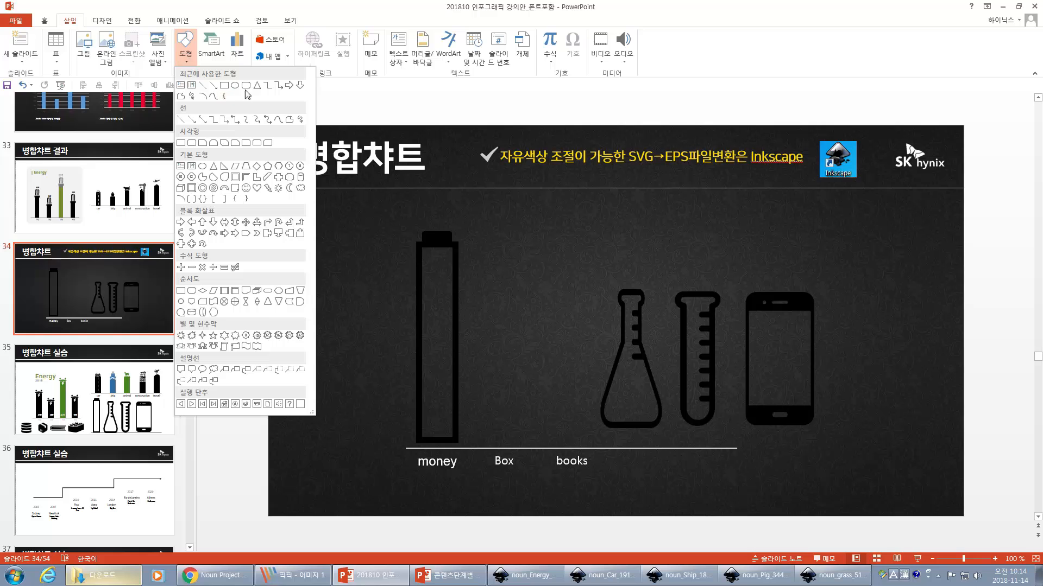
left_click(224, 85)
left_click_drag(426, 427, 451, 435)
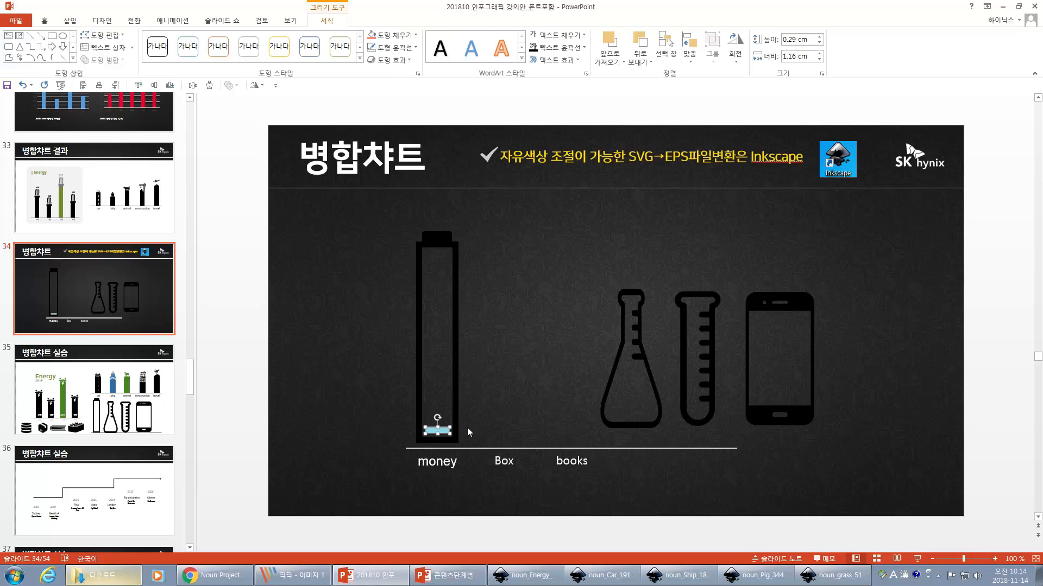
left_click(400, 35)
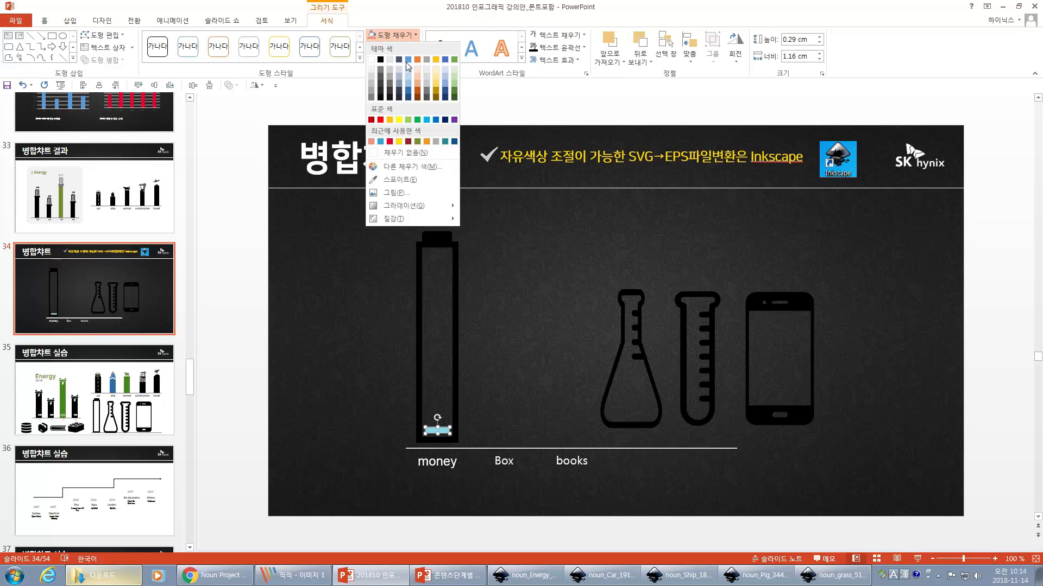
left_click(388, 73)
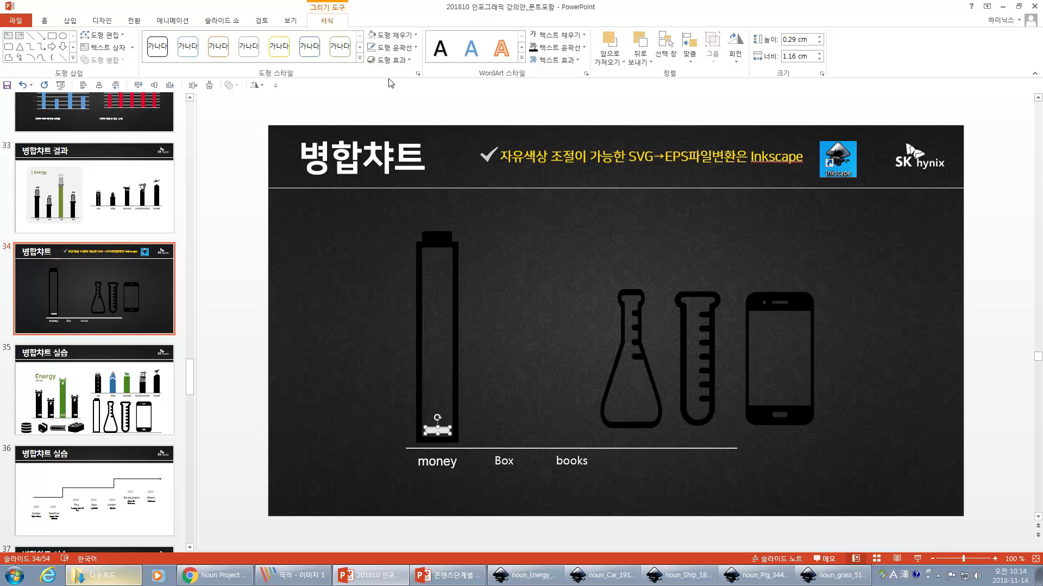
- Place a copy of the light gray bar directly above the first one, leaving a narrow gap between them
left_click(468, 431)
left_click(441, 430)
mouse_move(445, 431)
left_mouse_down()
mouse_move(455, 430)
mouse_move(443, 420)
left_mouse_up()
left_click_drag(443, 419, 443, 420)
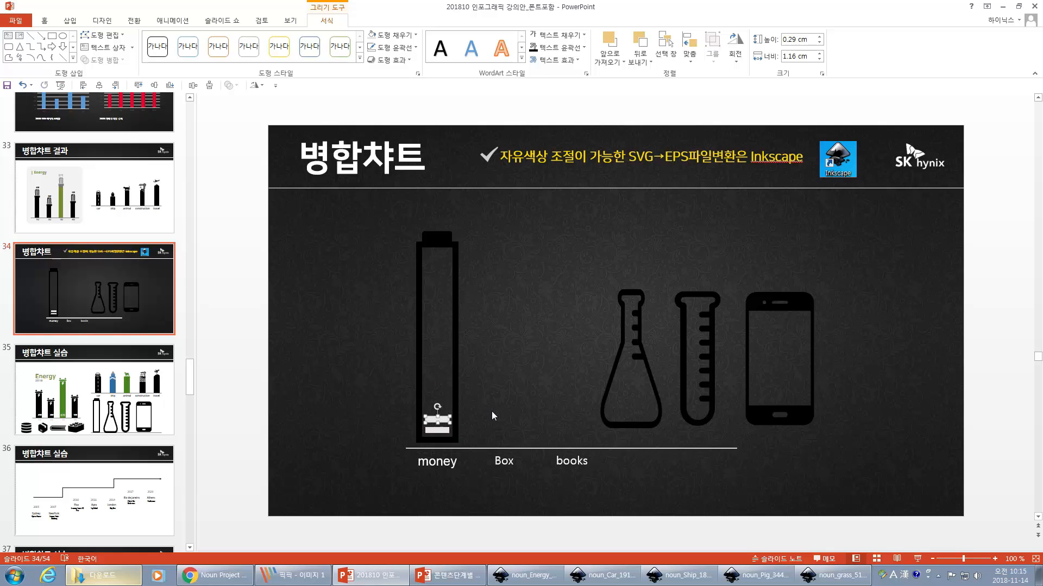
- Repeat the duplication at the same spacing until seventeen bars fill the battery up to its cap
key("ctrl+d")
key("ctrl+d")
key("ctrl+d")
key("ctrl+d")
key("ctrl+d")
key("ctrl+d")
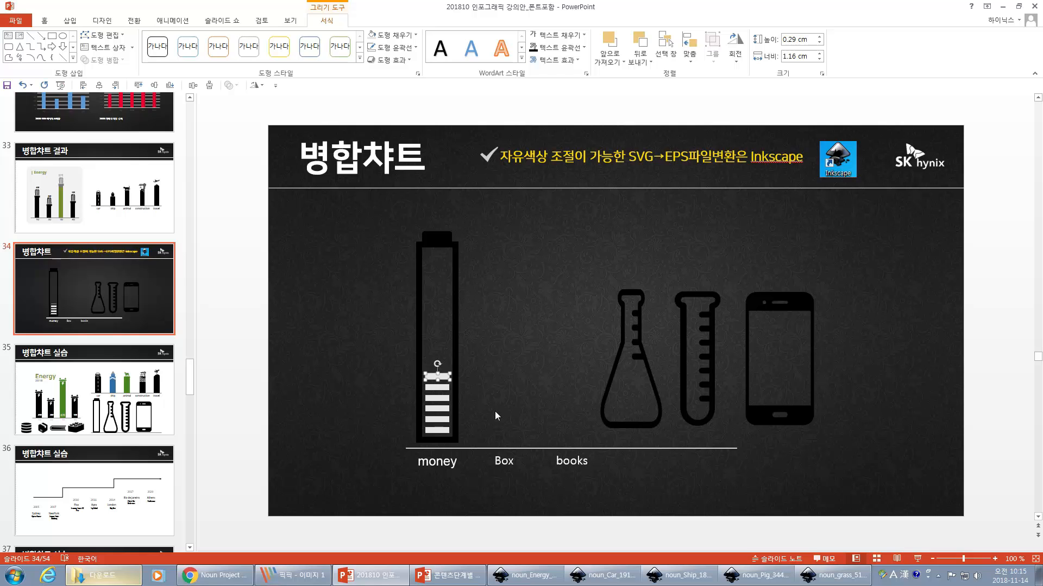
key("ctrl+d")
key("ctrl+d")
key("ctrl+d")
key("ctrl+d")
key("ctrl+d")
key("ctrl+d")
key("ctrl+d")
key("ctrl+d")
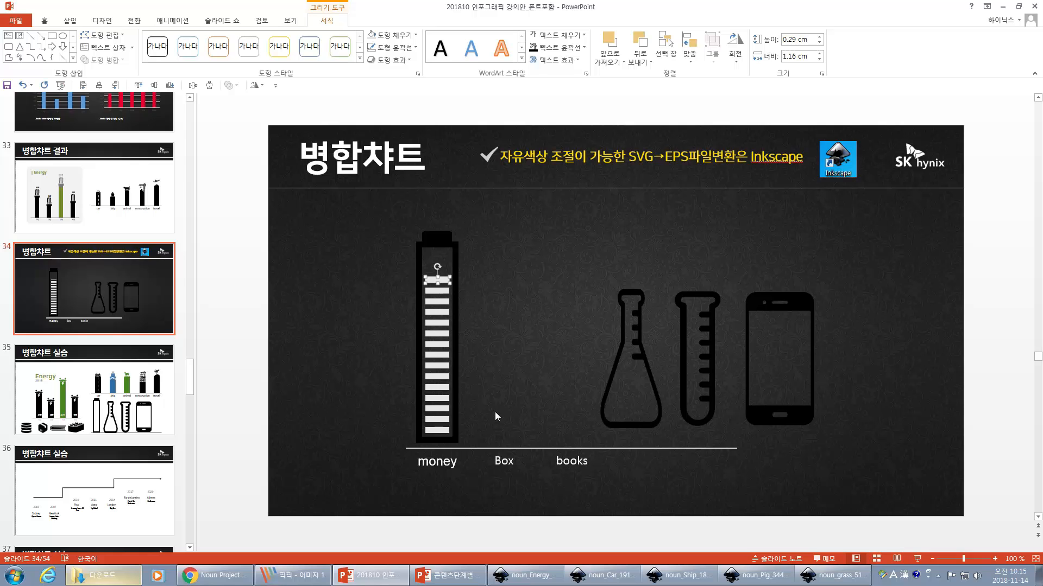
key("ctrl+d")
left_click(501, 398)
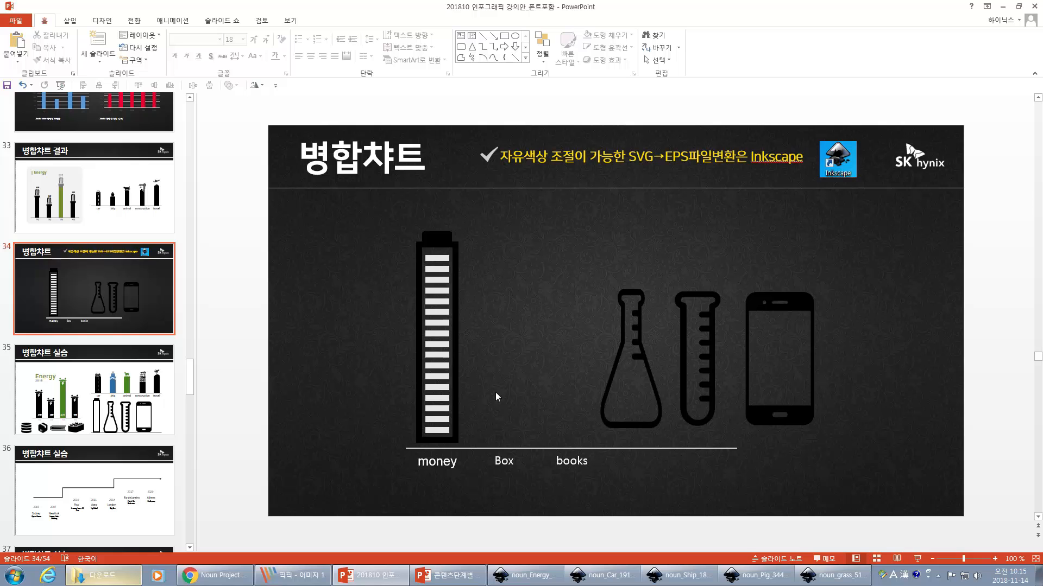
- Replace the "money" label below the battery with "Energy"
left_click(425, 462)
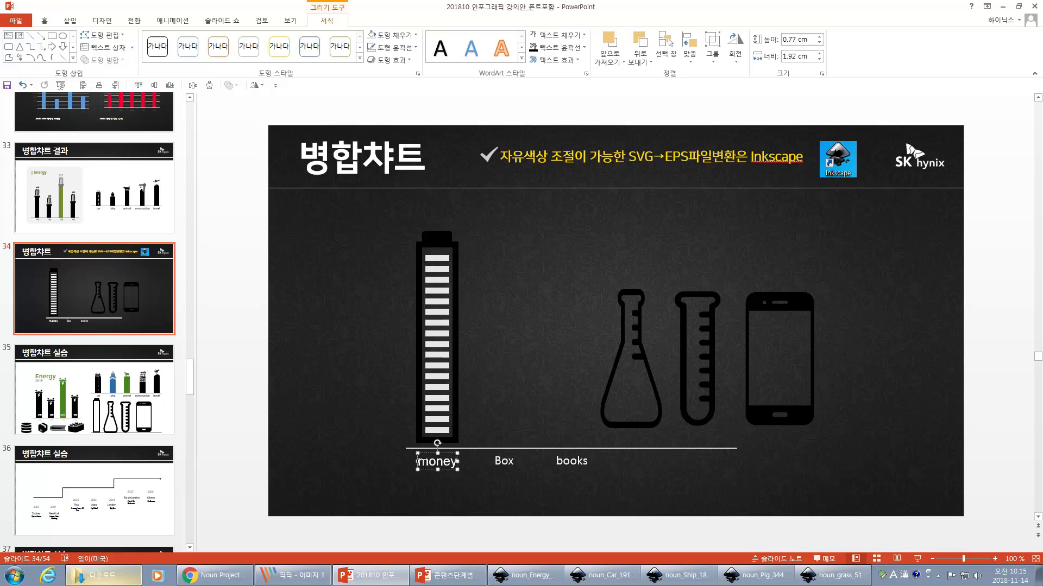
double_click(429, 462)
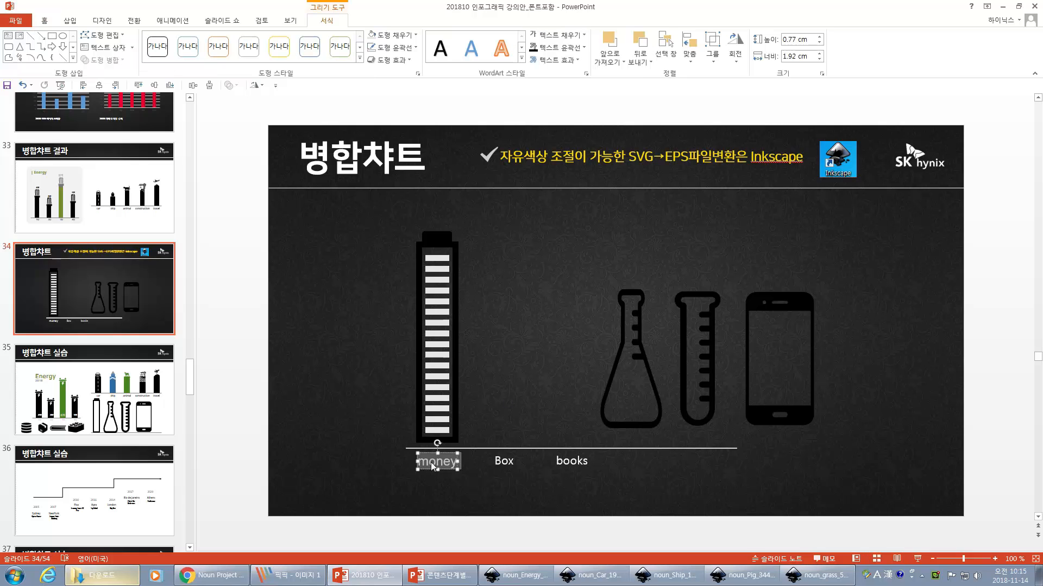
key("BackSpace")
type("Energy")
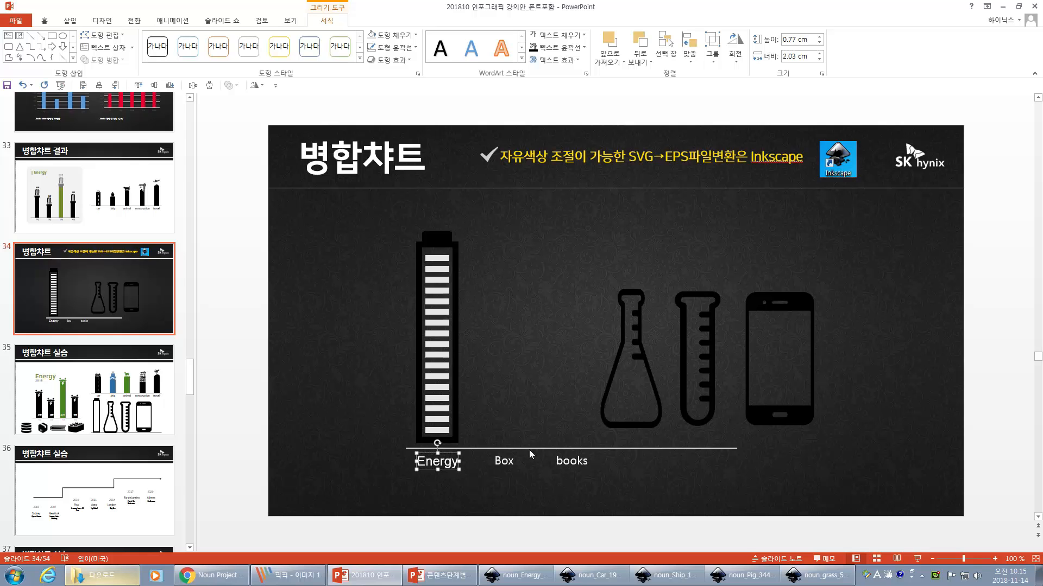
left_click(479, 391)
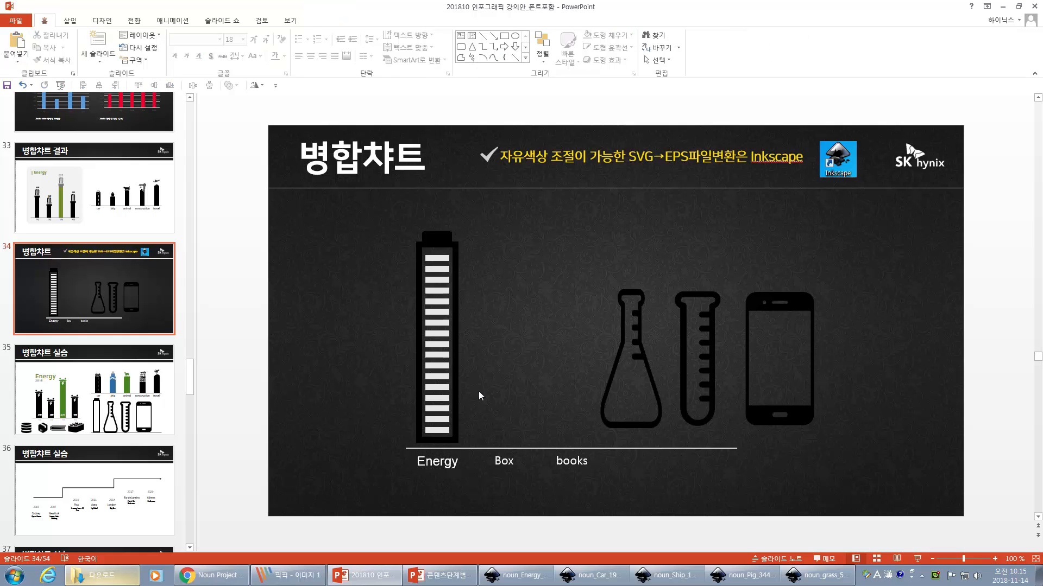
- Move the flask next to the battery and enlarge it to about 9.85 cm high and 4.44 cm wide, reaching the baseline
left_click(620, 347)
left_click_drag(620, 346, 497, 298)
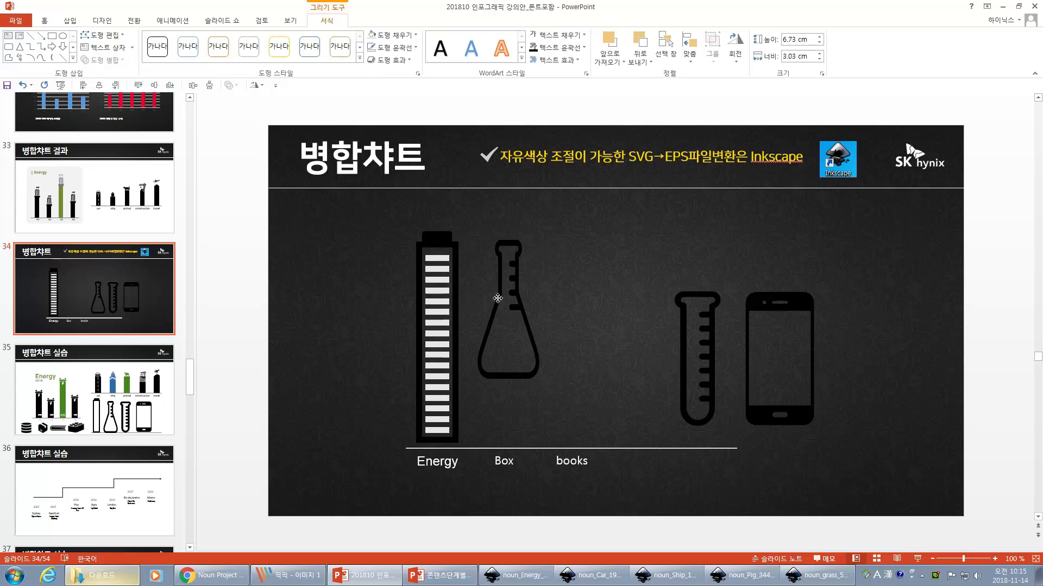
left_click_drag(539, 380, 567, 434)
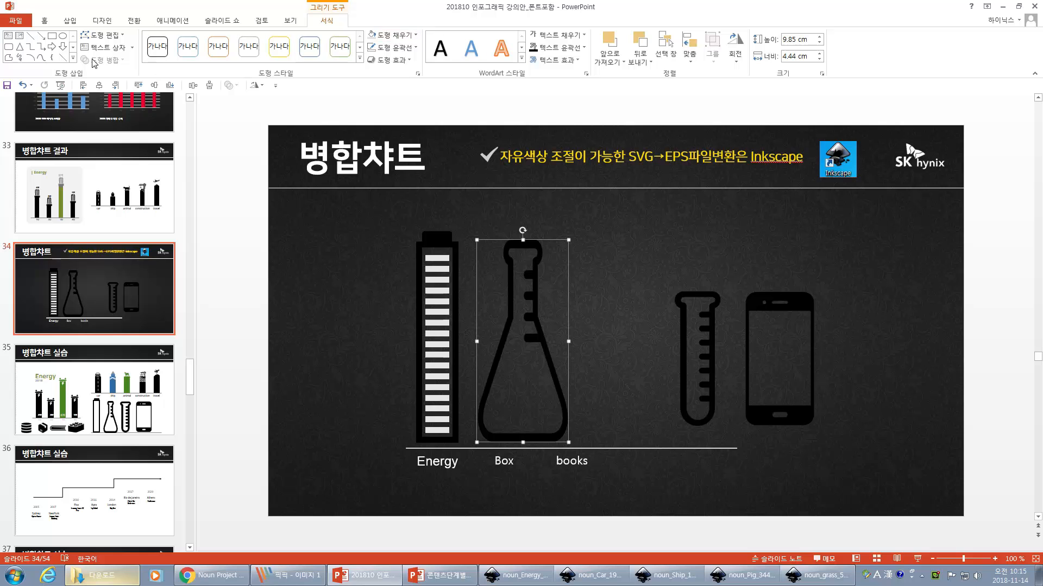
- Trace a closed freeform liquid shape about 4.99 cm high and 4.18 cm wide along the outline of the flask's lower body
left_click(8, 57)
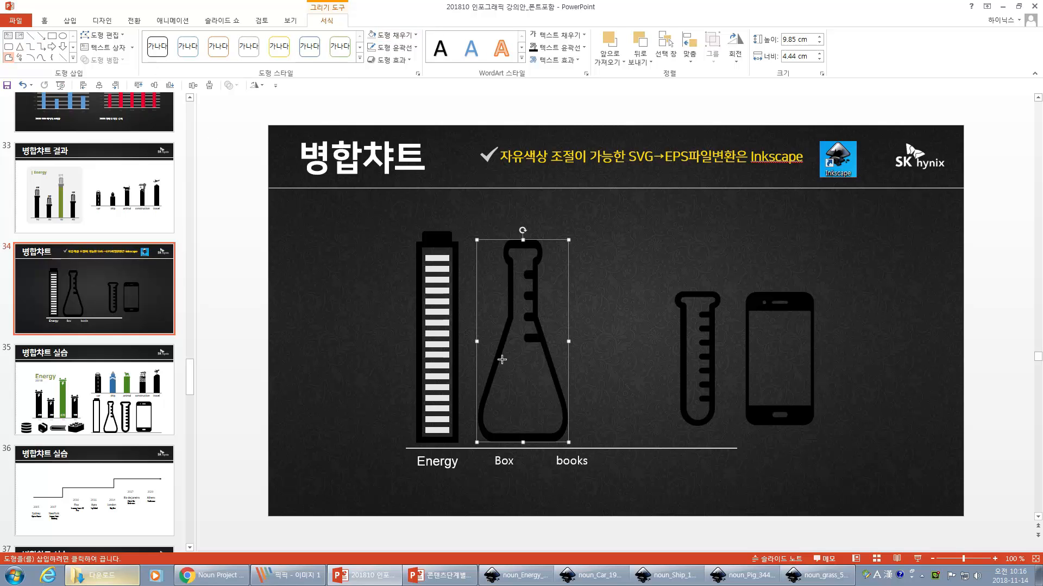
scroll(526, 347, "up", 5)
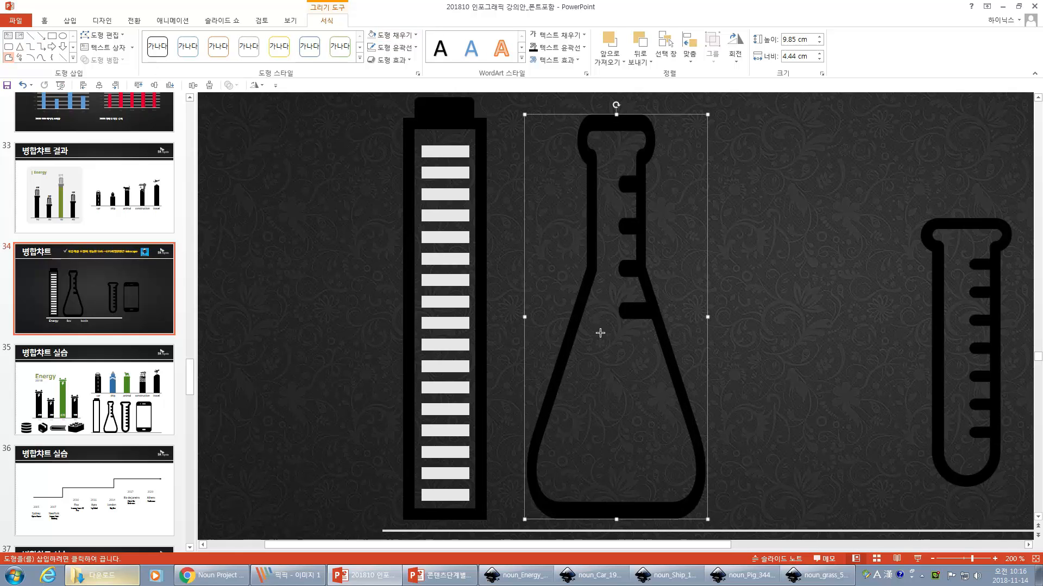
left_click(580, 307)
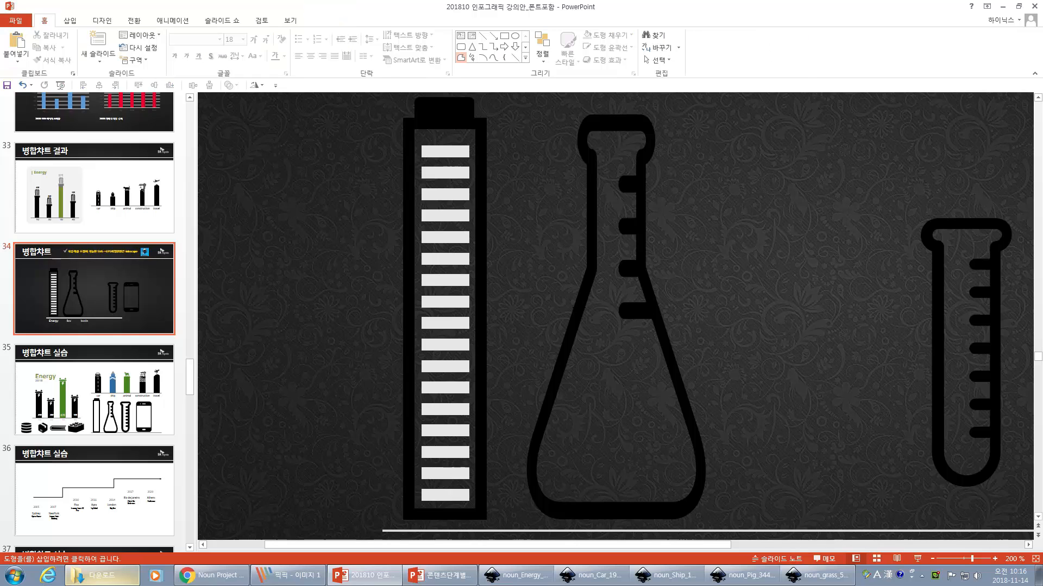
mouse_move(658, 308)
left_mouse_down()
mouse_move(708, 493)
mouse_move(560, 512)
left_mouse_up()
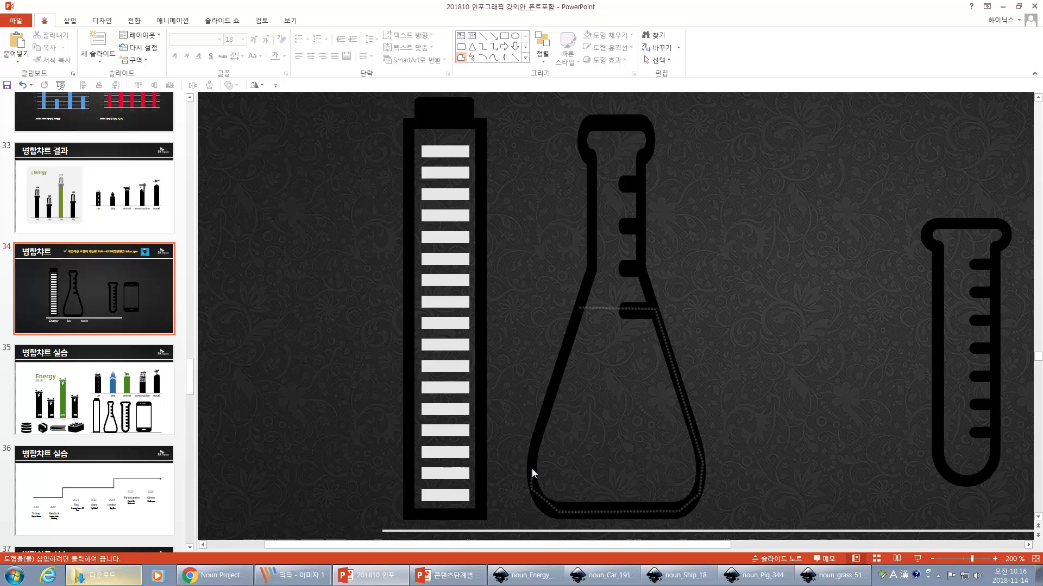
left_click_drag(531, 458, 580, 310)
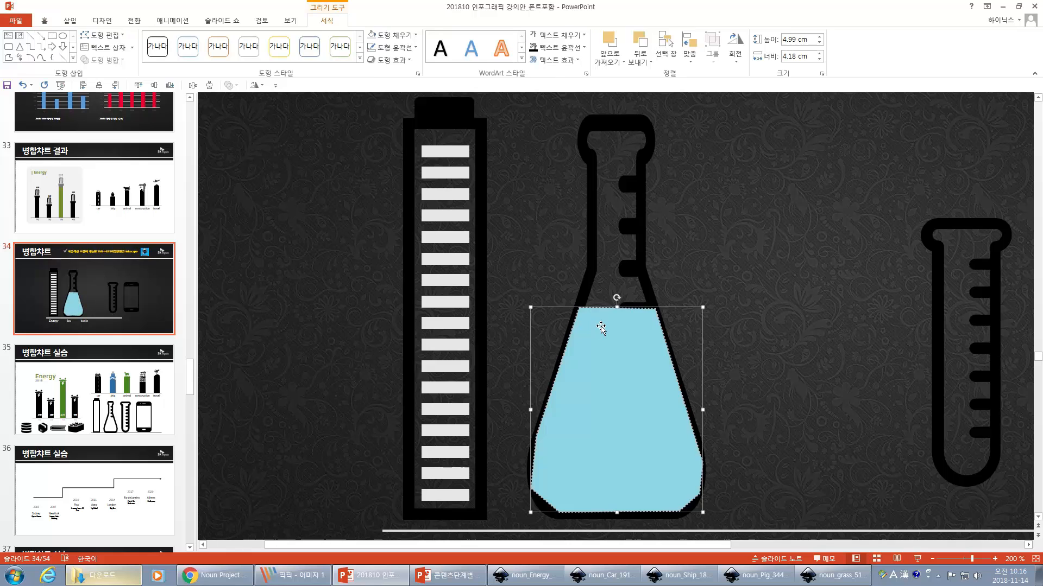
- Fill the flask's liquid shape with the theme's medium blue
left_click(391, 35)
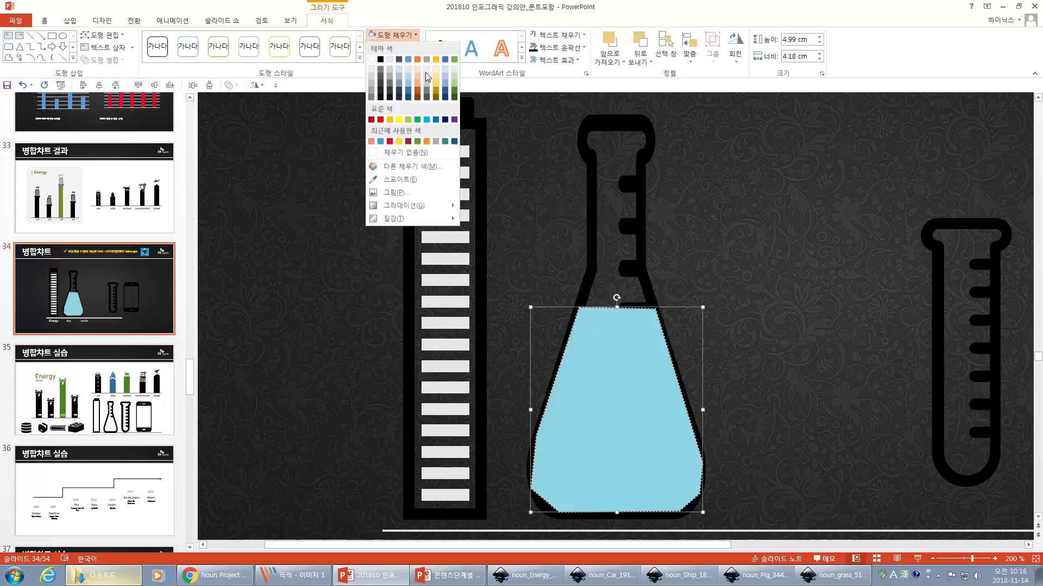
left_click(409, 63)
left_click(606, 312)
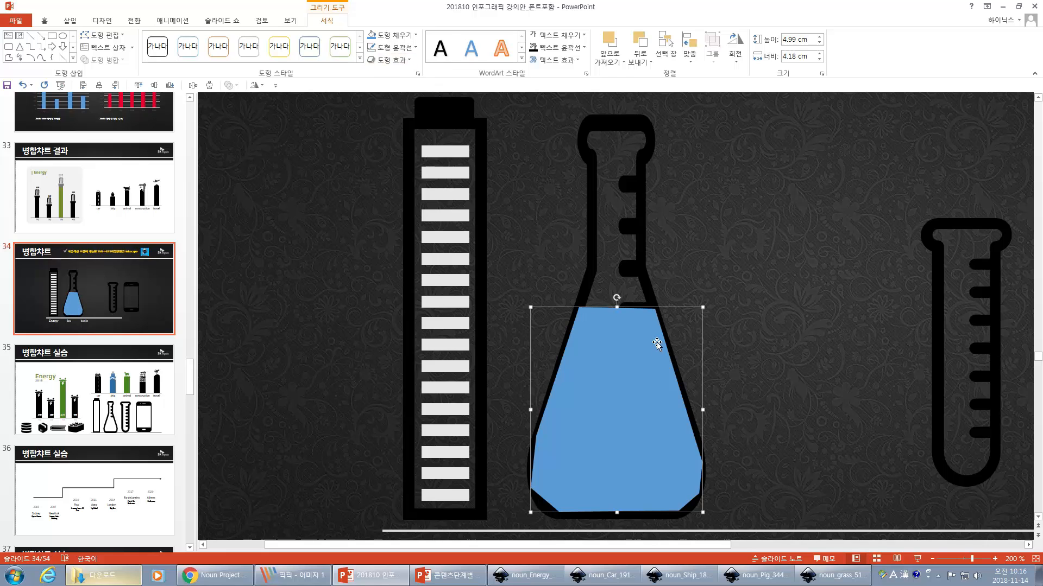
- Bring the flask outline in front of the blue liquid shape
left_click(710, 402)
left_click(649, 231)
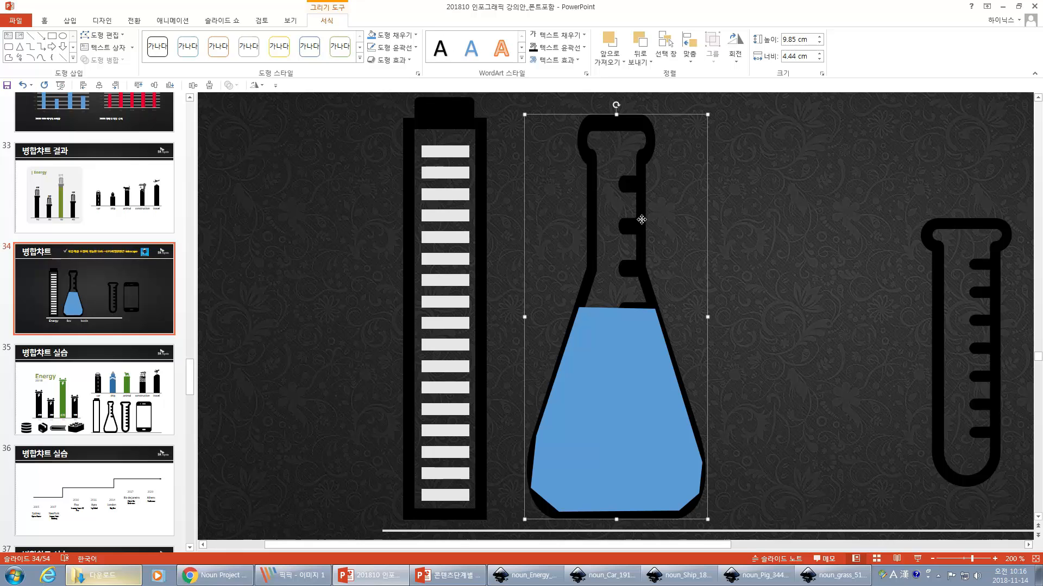
right_click(641, 220)
left_click(679, 321)
left_click(772, 398)
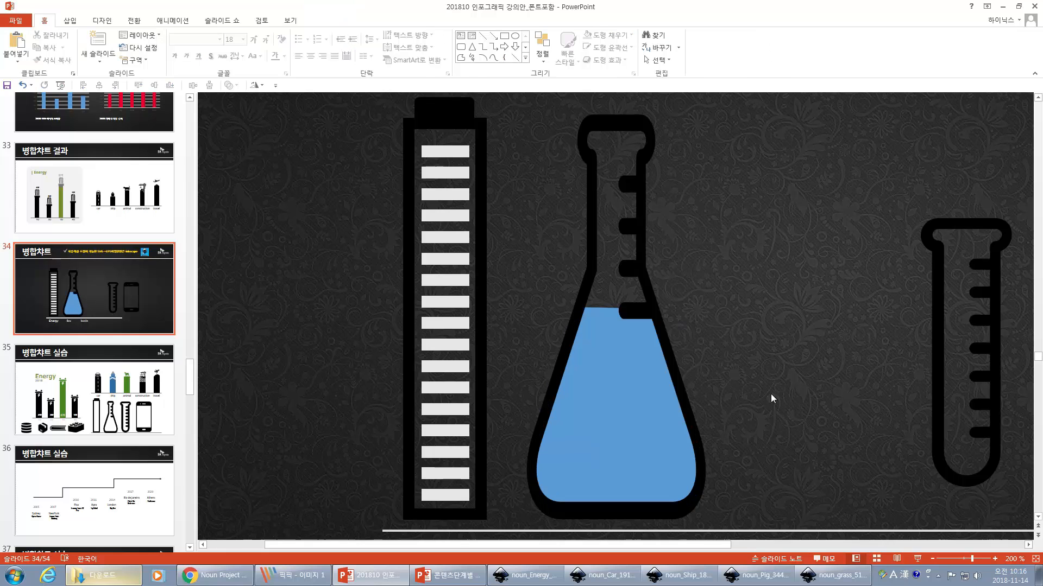
- Move the test tube next to the flask and enlarge it to match the flask's height
scroll(686, 397, "down", 7)
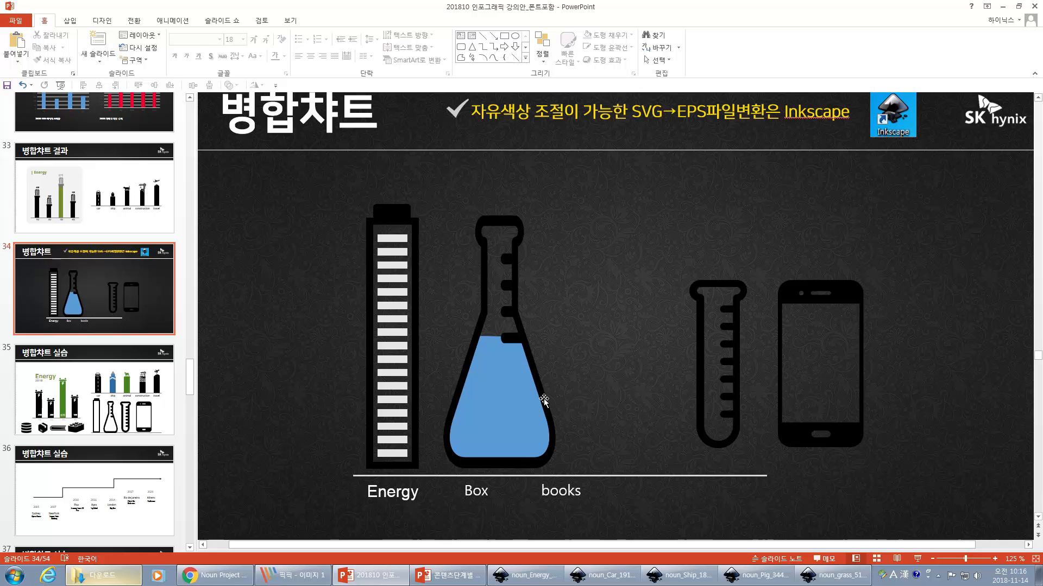
mouse_move(699, 348)
left_mouse_down()
mouse_move(612, 314)
mouse_move(565, 275)
left_mouse_up()
left_click_drag(609, 379, 643, 468)
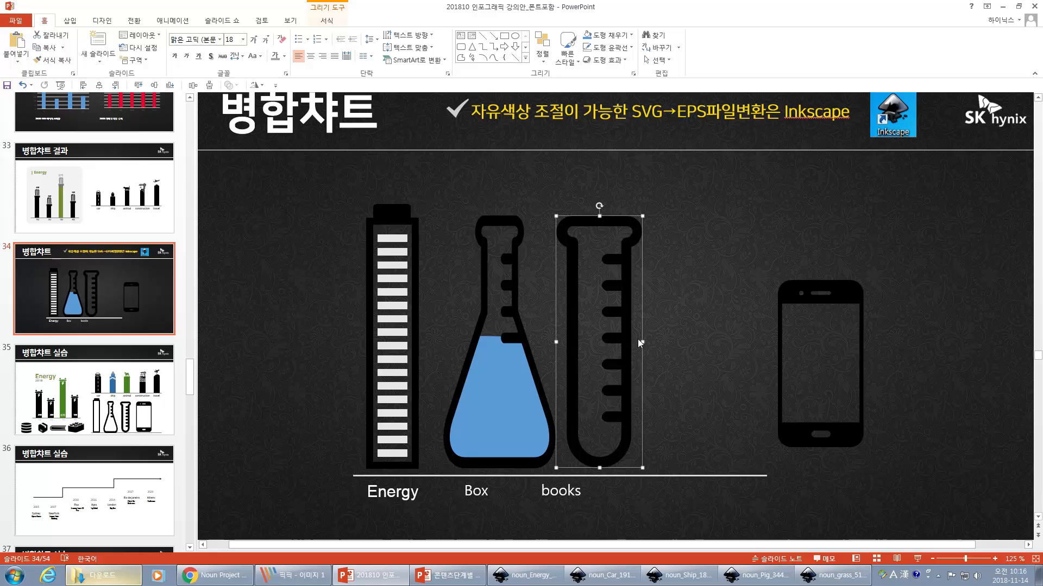
- Trace a closed freeform liquid shape about 8.17 cm high and 2.12 cm wide along the inside of the test tube
left_click(70, 20)
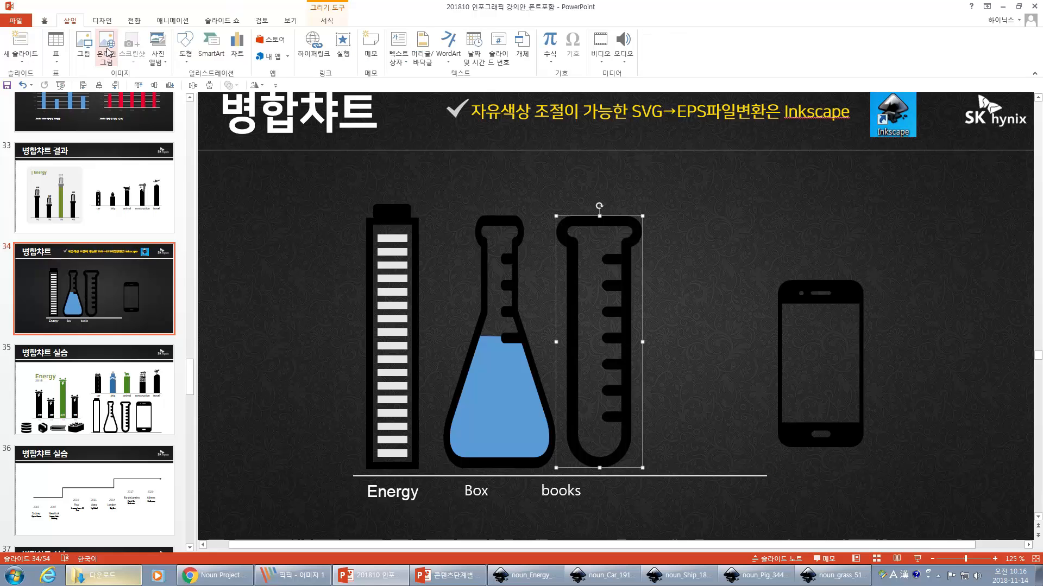
left_click(186, 46)
left_click(210, 143)
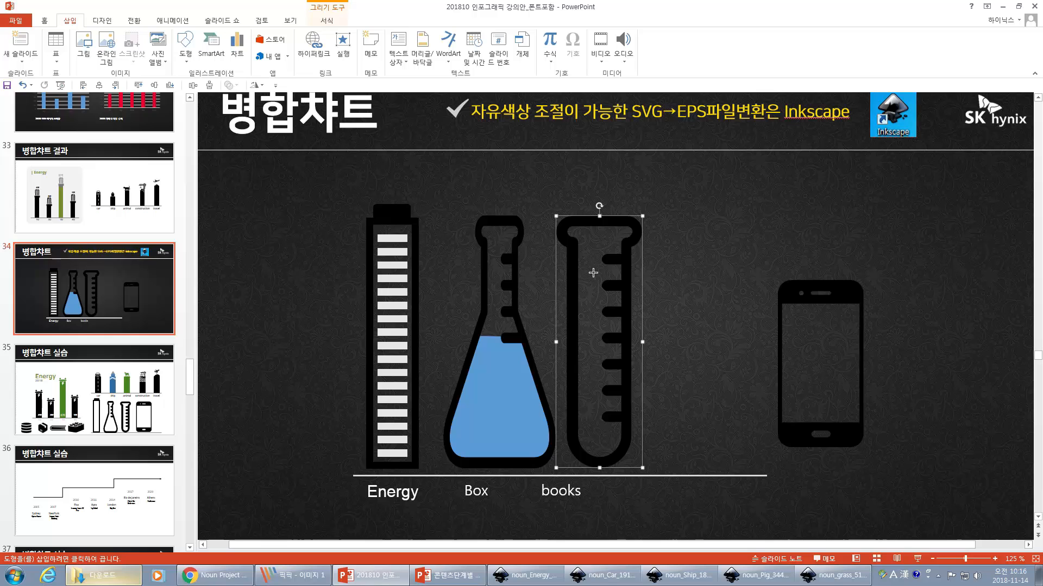
left_click_drag(576, 255, 618, 255)
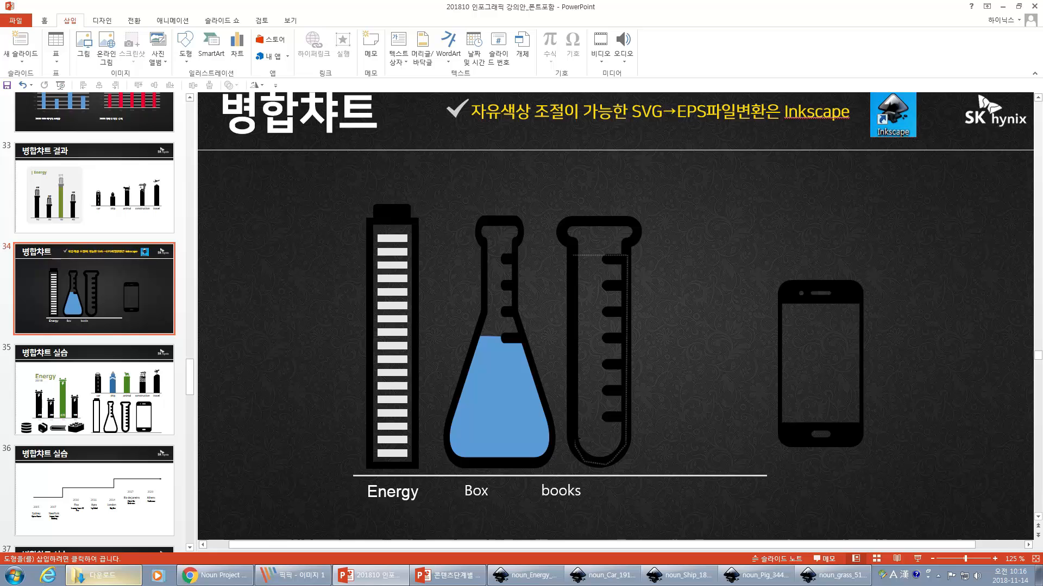
left_click(572, 255)
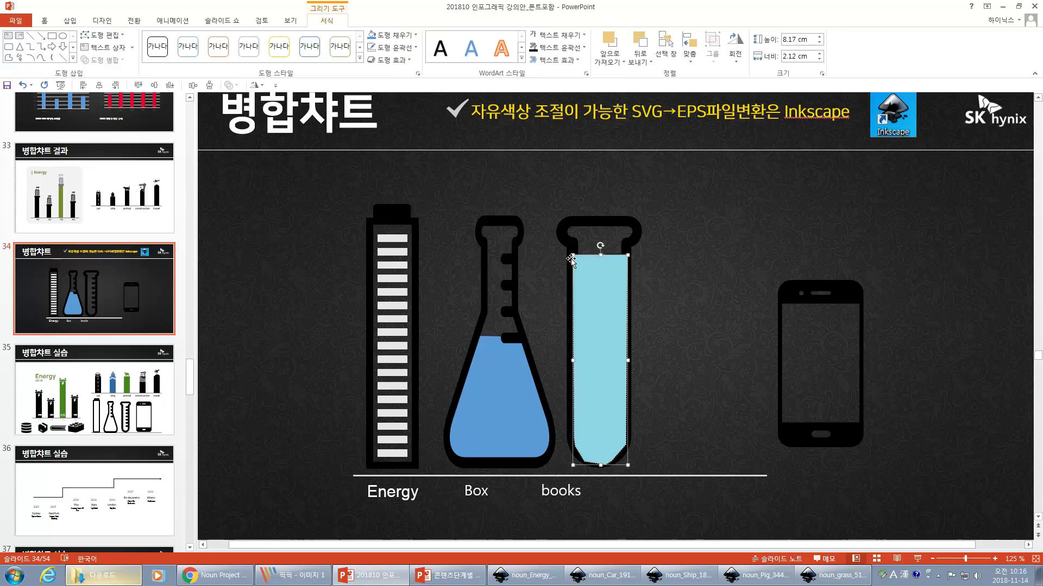
- Fill the test tube's liquid shape with red and bring the test tube outline in front of it
left_click(415, 35)
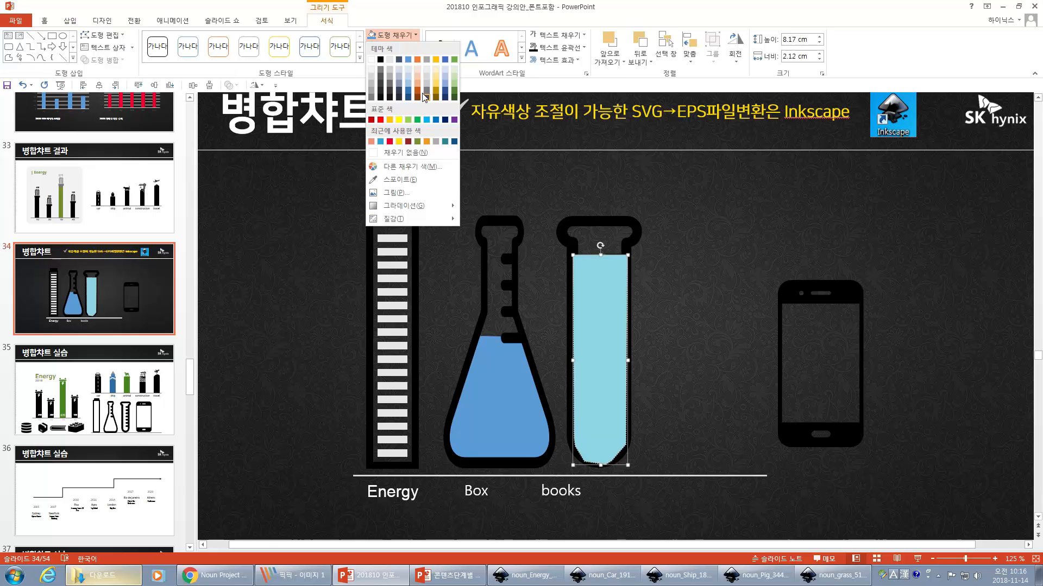
left_click(389, 141)
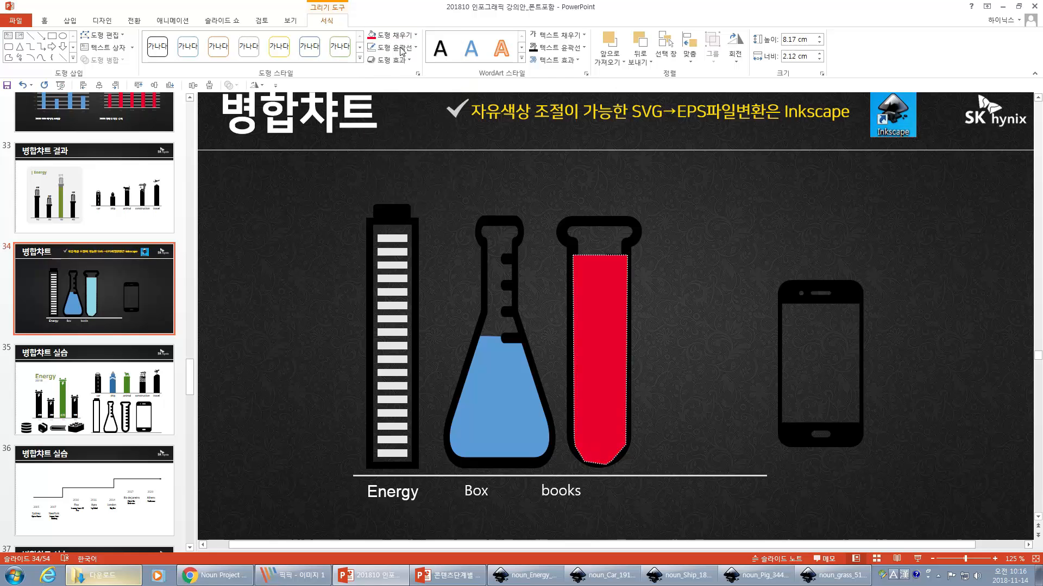
left_click(648, 238)
left_click(638, 229)
right_click(637, 229)
left_click(680, 332)
left_click(674, 369)
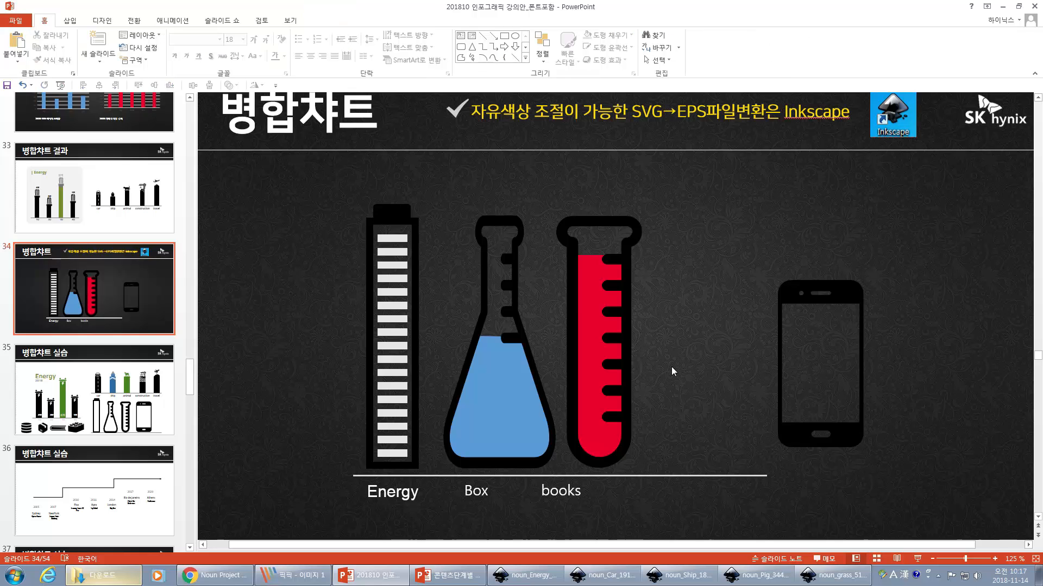
- Move the phone icon next to the test tube and ungroup it into an editable drawing shape
left_click_drag(810, 296, 695, 238)
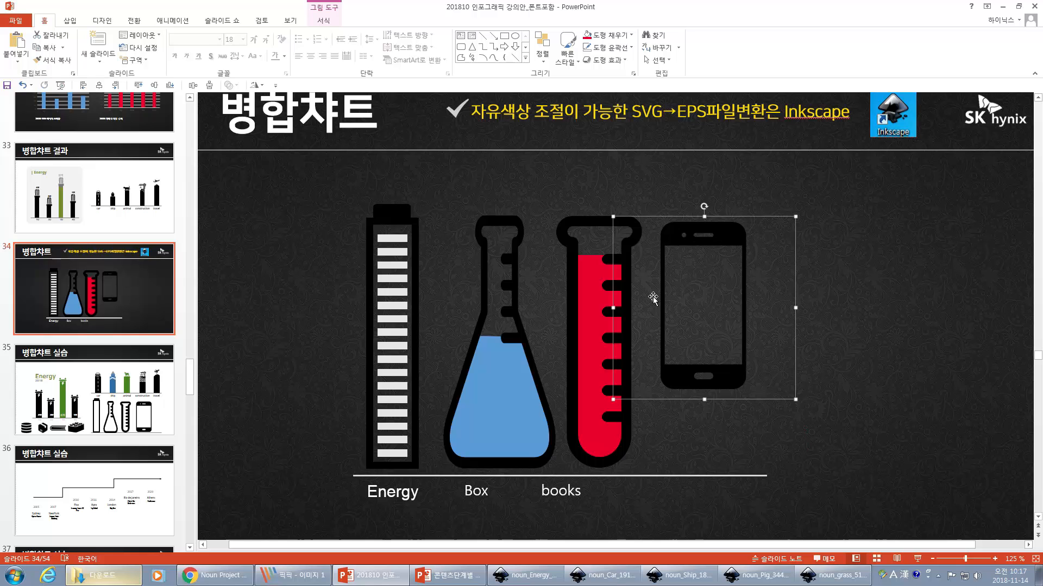
key("ctrl+shift+g")
key("Return")
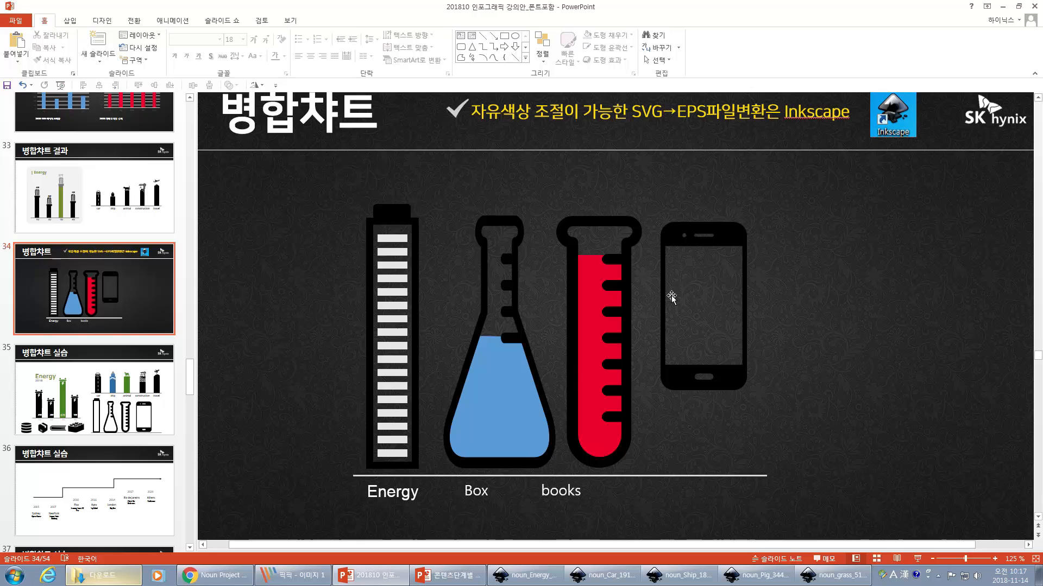
left_click(642, 298)
left_click(673, 287)
- Align the phone with the test tube and enlarge it to about 9.55 cm high and 4.15 cm wide
left_click_drag(674, 286, 666, 303)
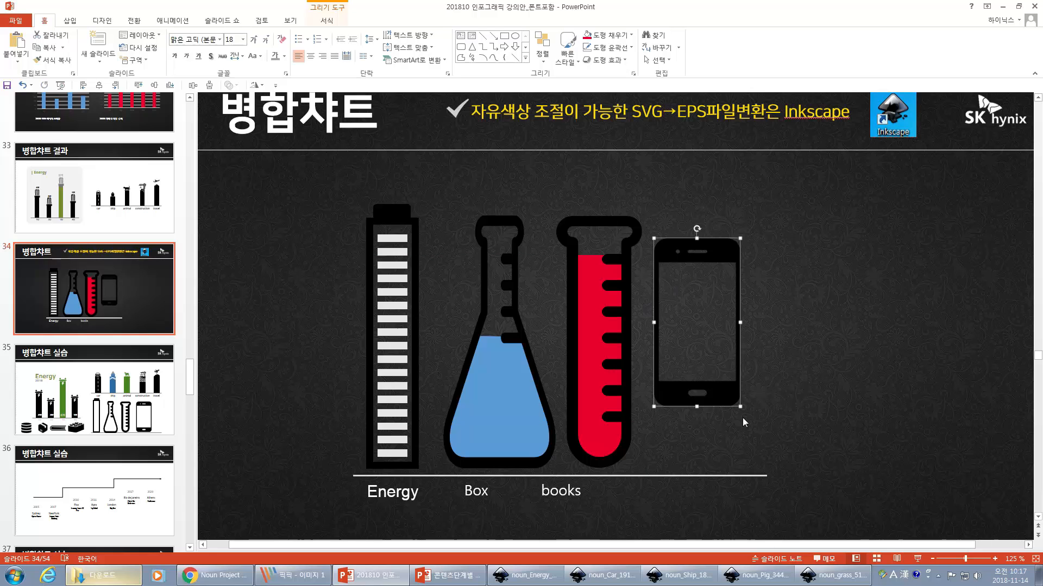
left_click_drag(739, 405, 762, 467)
left_click_drag(724, 251, 721, 231)
left_click_drag(760, 446, 759, 464)
left_click(806, 431)
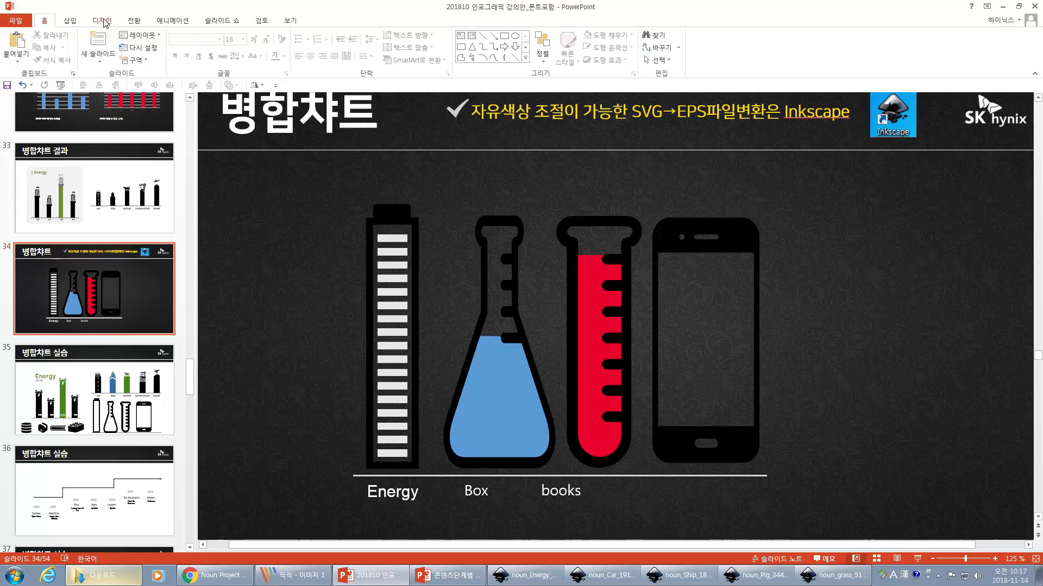
- Trace a closed freeform shape about 6.27 cm high and 4.02 cm wide over the phone's lower part
left_click(75, 21)
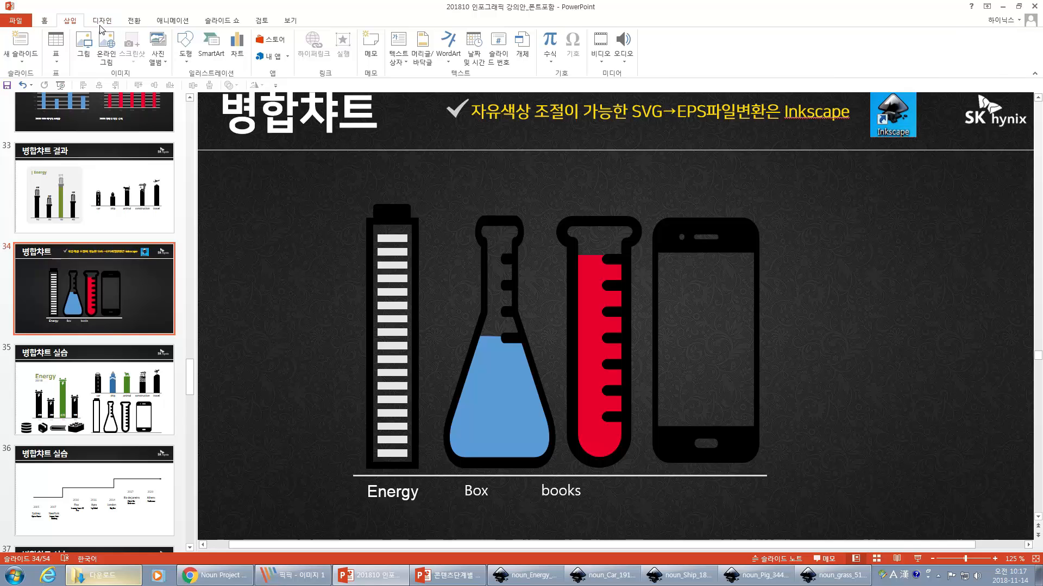
left_click(185, 44)
left_click(181, 101)
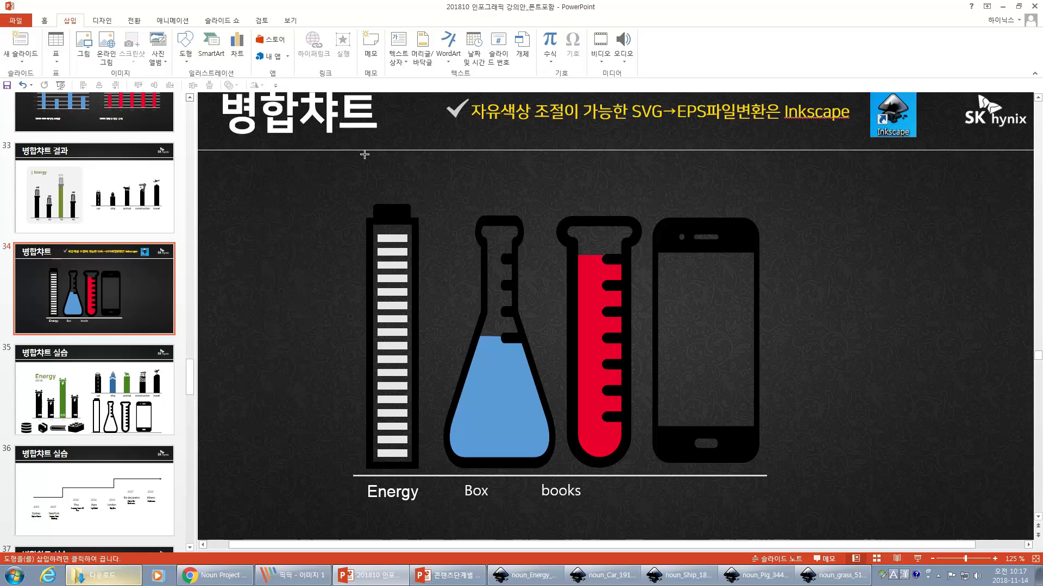
mouse_move(655, 299)
left_mouse_down()
mouse_move(752, 310)
mouse_move(758, 300)
mouse_move(760, 439)
left_mouse_up()
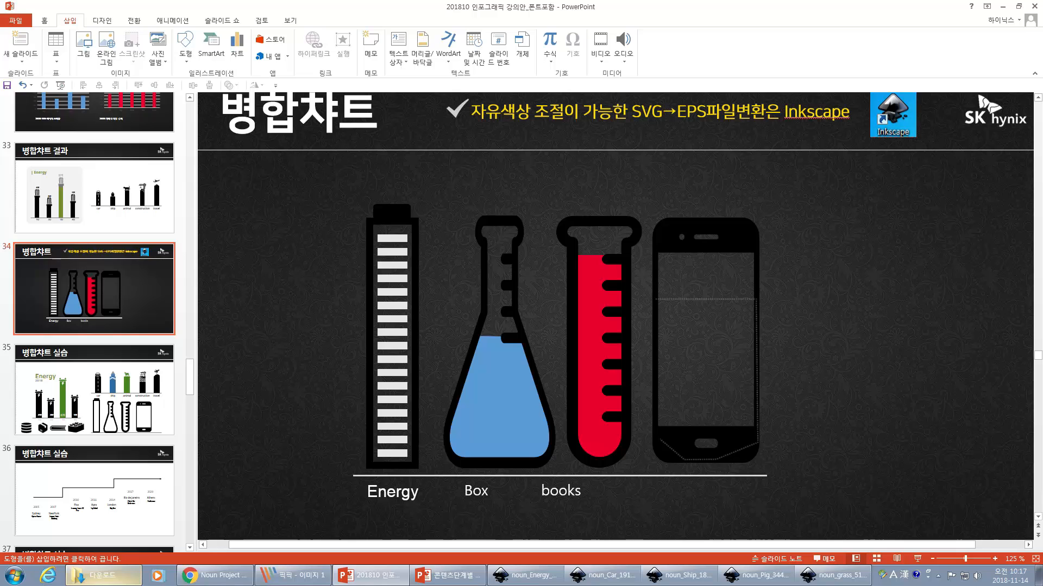
left_click(656, 300)
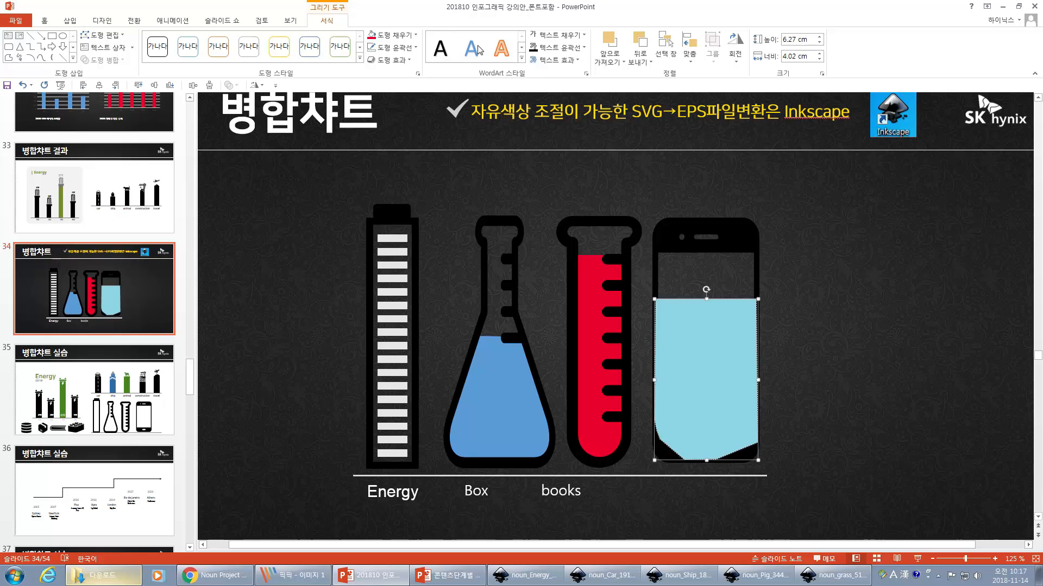
- Fill the phone's freeform shape with the brown-grey speckled sand texture
left_click(386, 34)
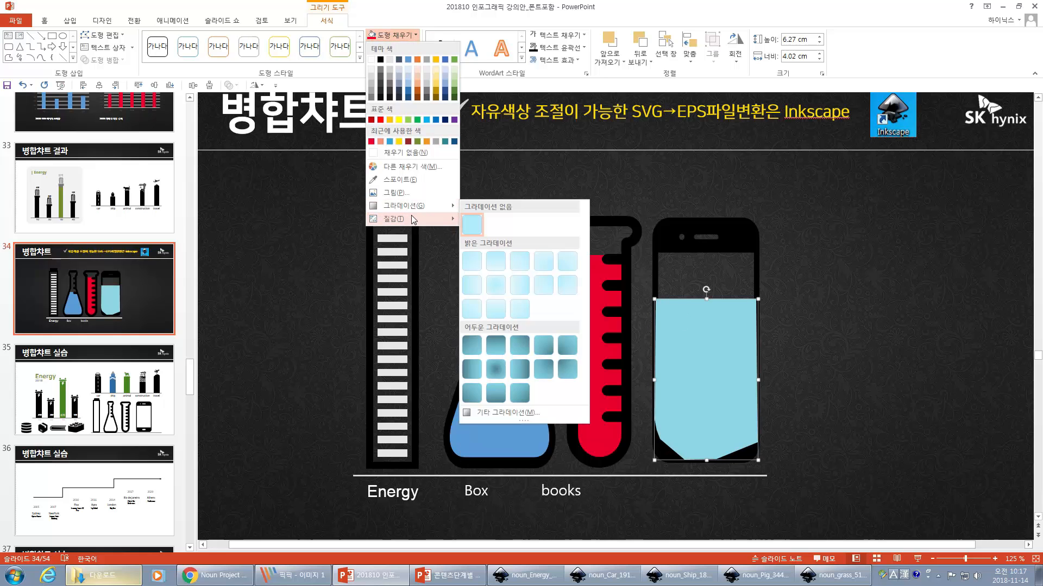
mouse_move(420, 217)
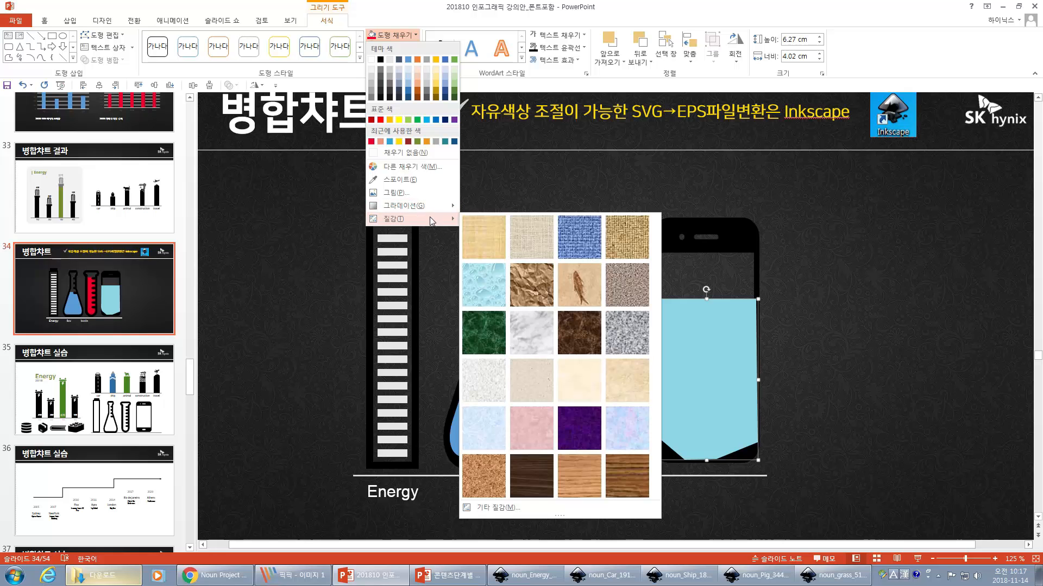
left_click(630, 277)
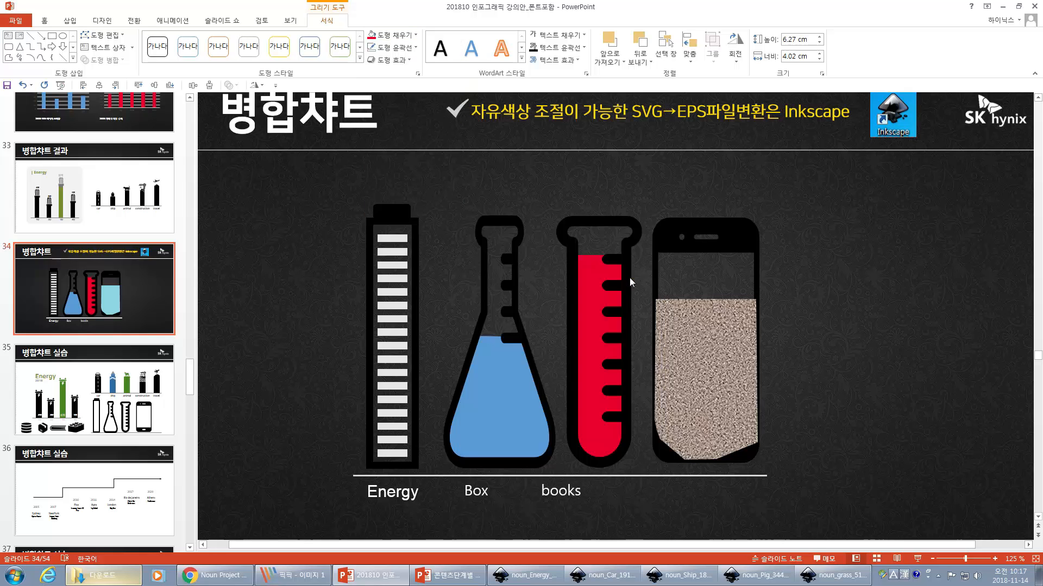
- Bring the phone outline in front of its freeform fill shape
left_click(739, 228)
left_click(787, 345)
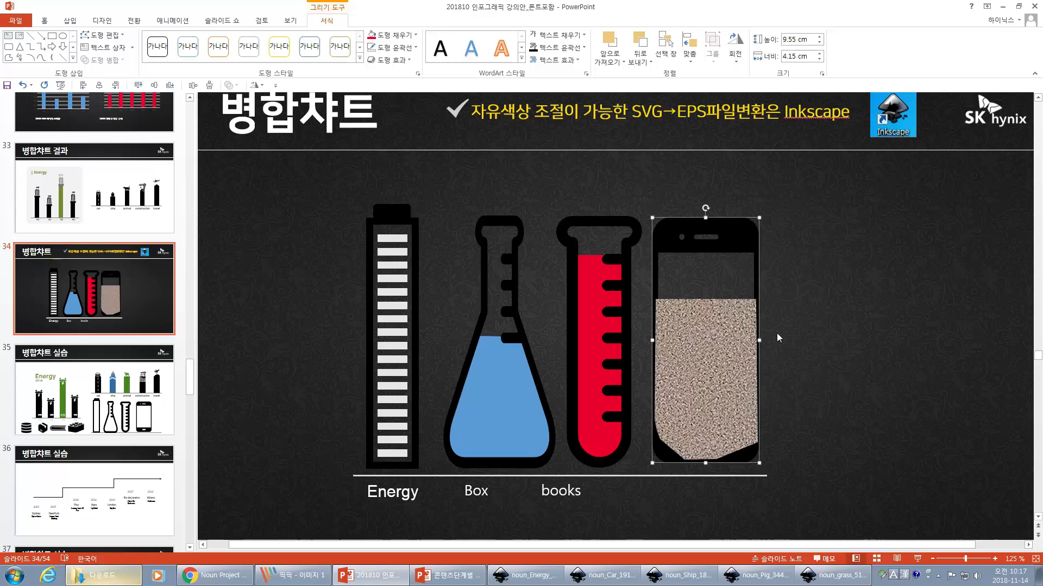
left_click(822, 338)
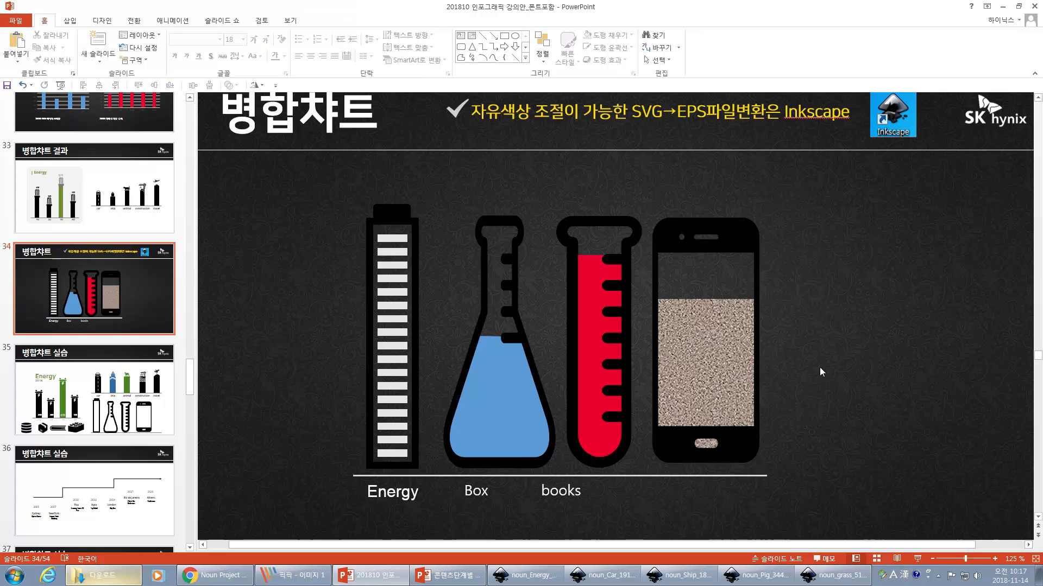
- Fill the phone's freeform shape with the penguins picture from the computer, working offline
left_click(753, 421)
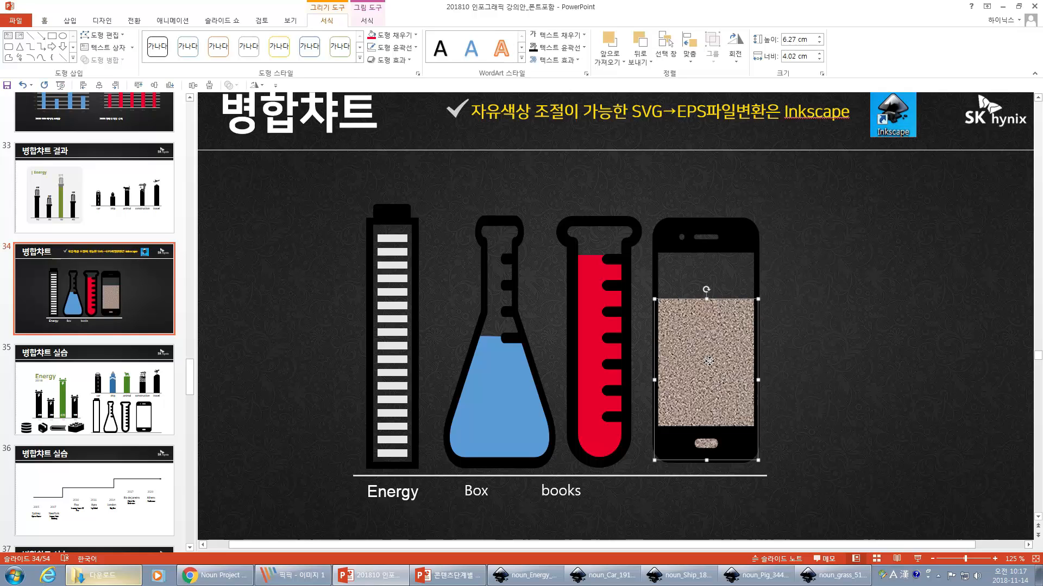
left_click(366, 22)
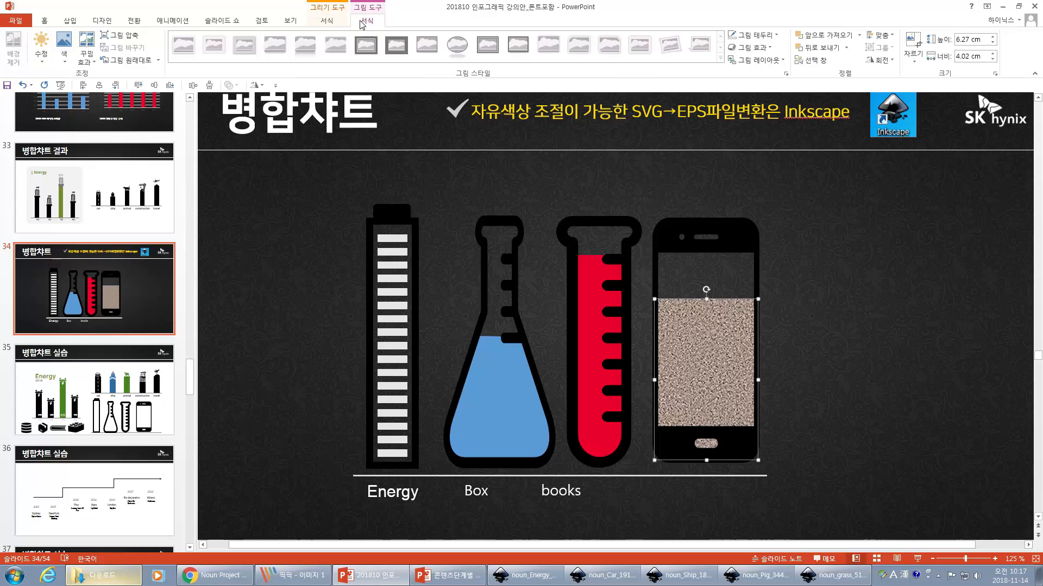
left_click(326, 20)
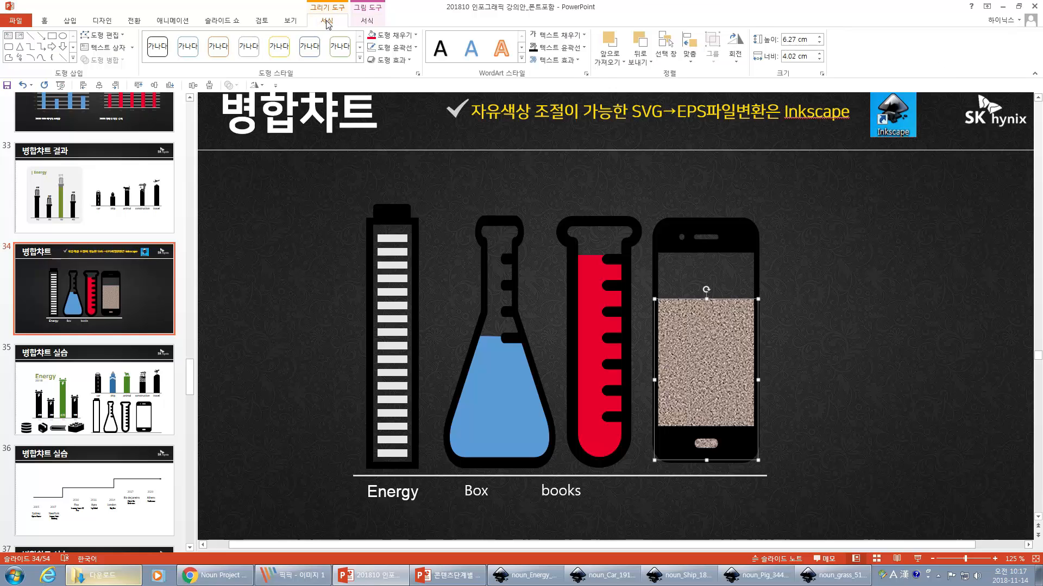
left_click(402, 37)
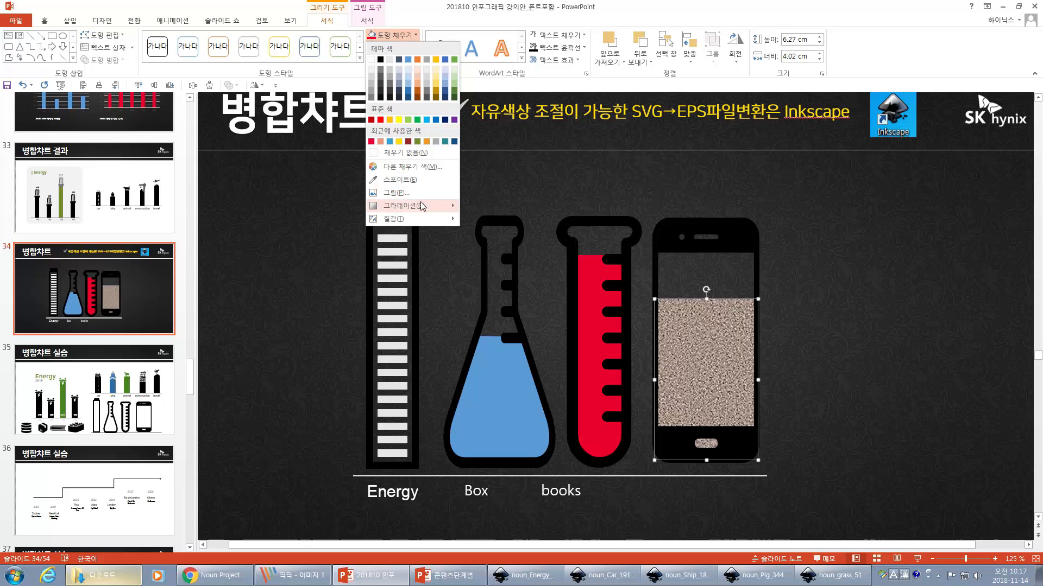
left_click(414, 193)
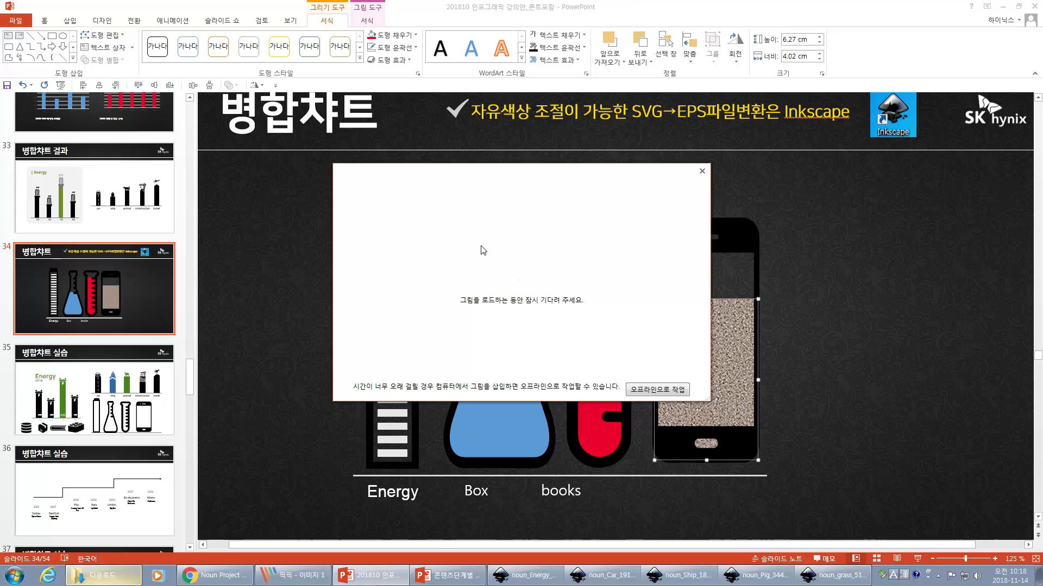
left_click(647, 390)
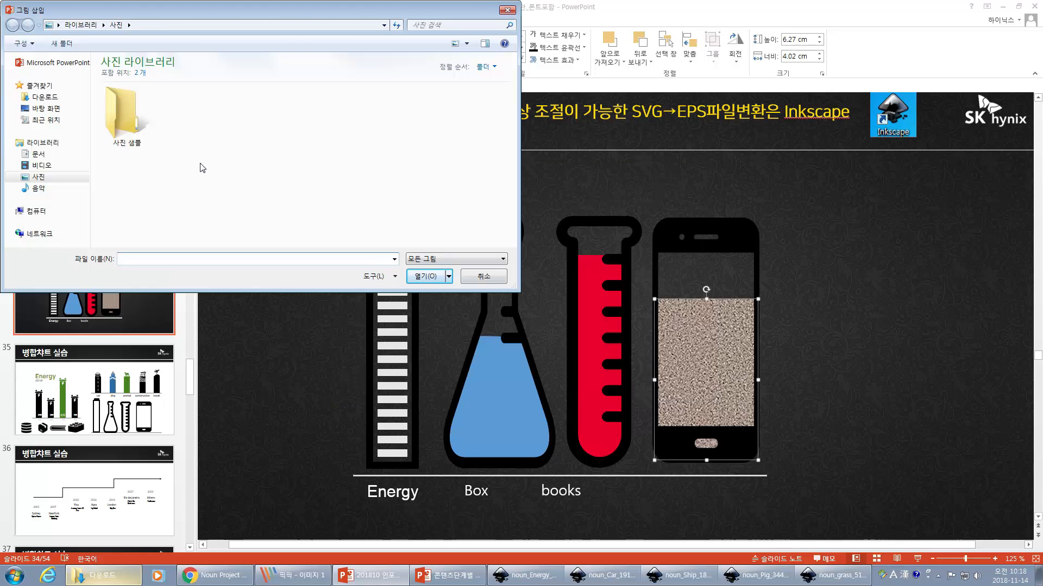
double_click(485, 117)
left_click(854, 337)
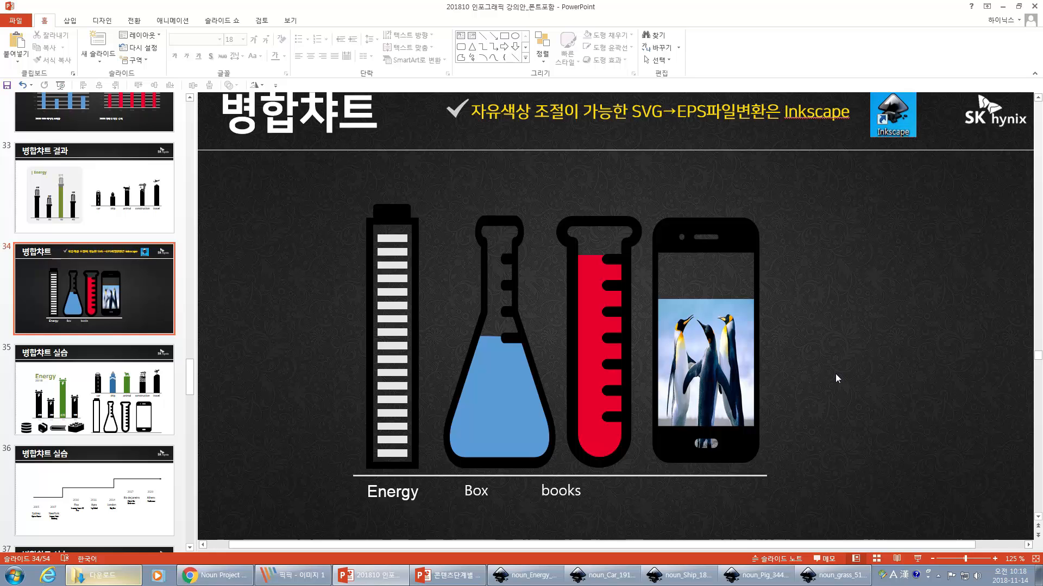
- Review the pictogram chart examples on slide 35 and the Noun Project grass icon page in Chrome
left_click(108, 423)
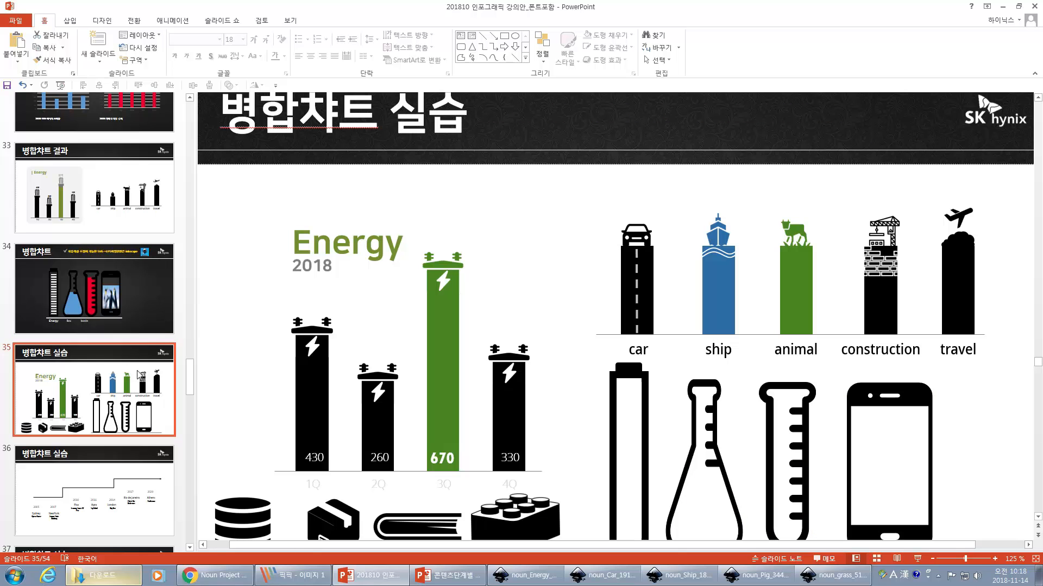
left_click(855, 422)
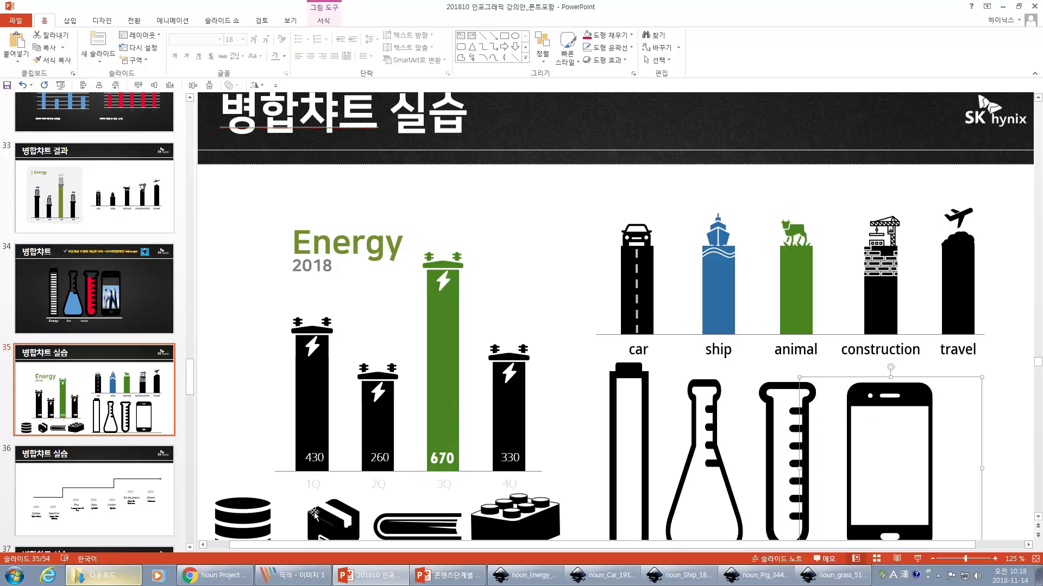
left_click(215, 577)
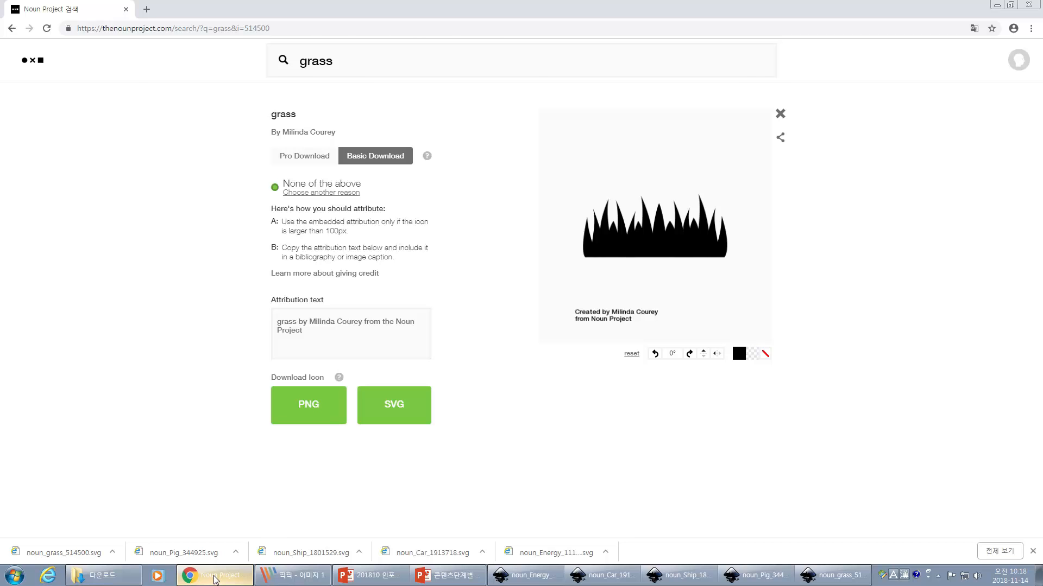
left_click(215, 577)
- Go back to slide 16 and highlight the icon site addresses thenounproject.com, iconfinder.com and iconmonstr.com in turn
scroll(193, 372, "up", 3)
left_click_drag(193, 372, 198, 231)
left_click(109, 365)
left_click(500, 245)
left_click_drag(447, 246, 565, 251)
left_click(468, 270)
left_click_drag(424, 270, 576, 273)
left_click(468, 294)
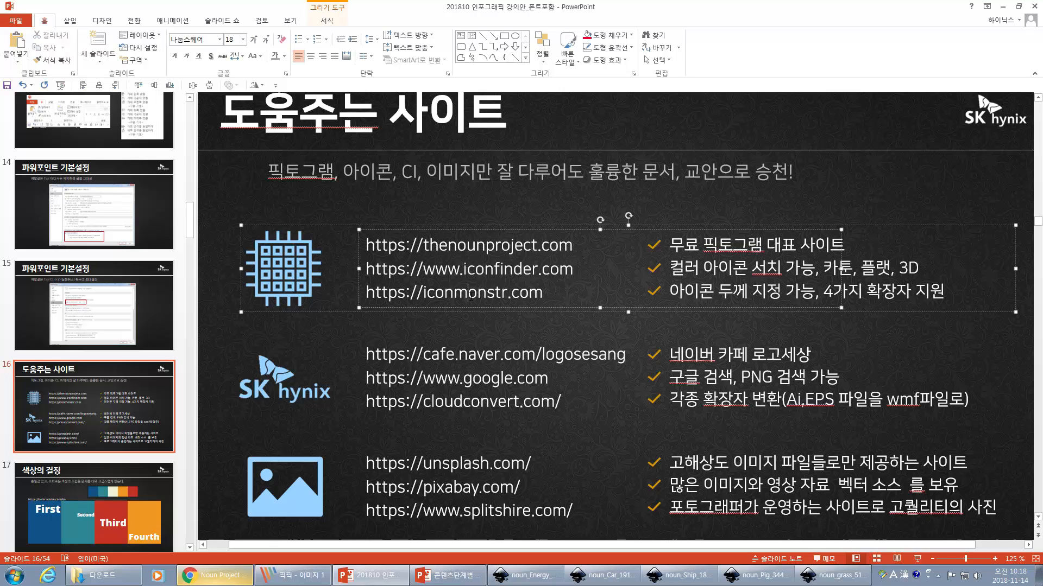
left_click_drag(424, 294, 546, 295)
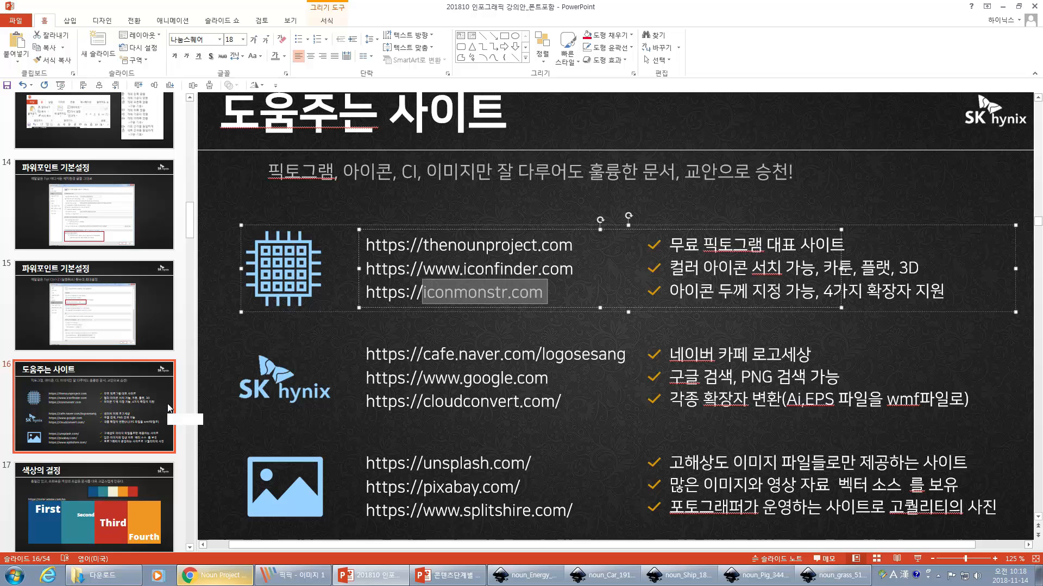
- Return to the pictogram chart on slide 34 and look over the thumbnails of the slides that follow it
left_click(130, 386)
scroll(132, 387, "down", 3)
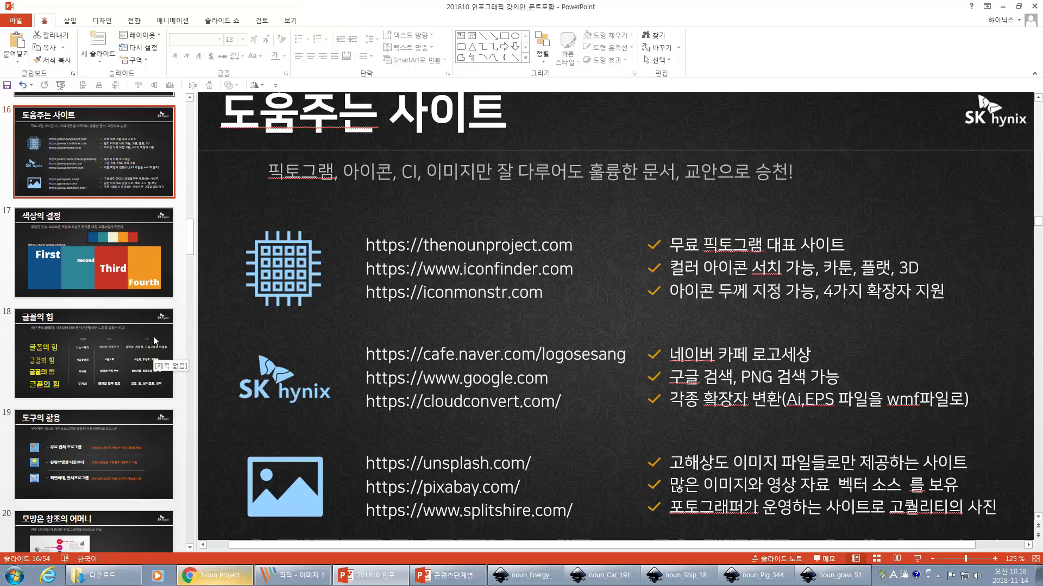
left_click_drag(191, 253, 193, 388)
left_click(140, 321)
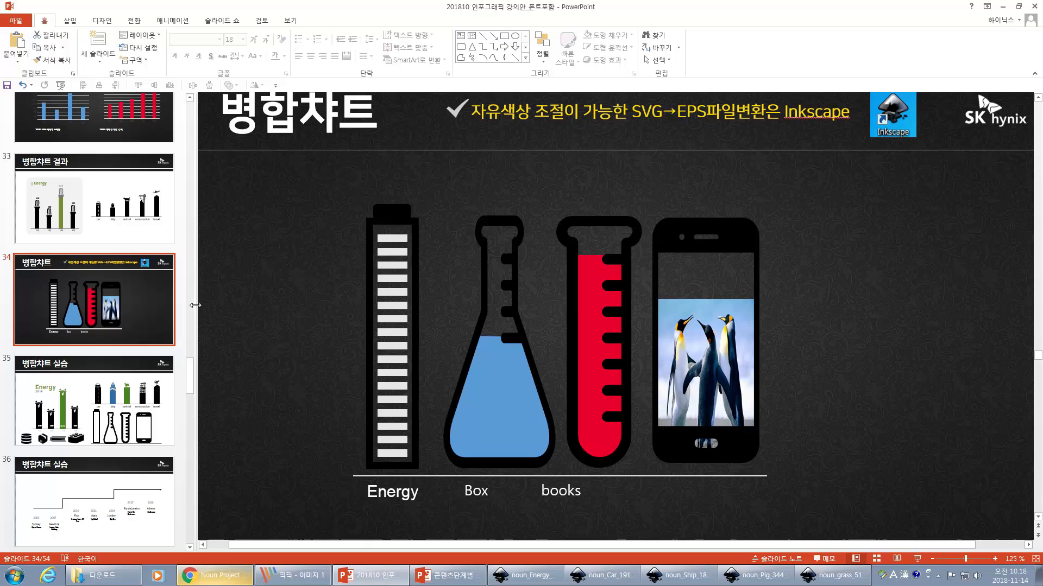
scroll(179, 376, "down", 3)
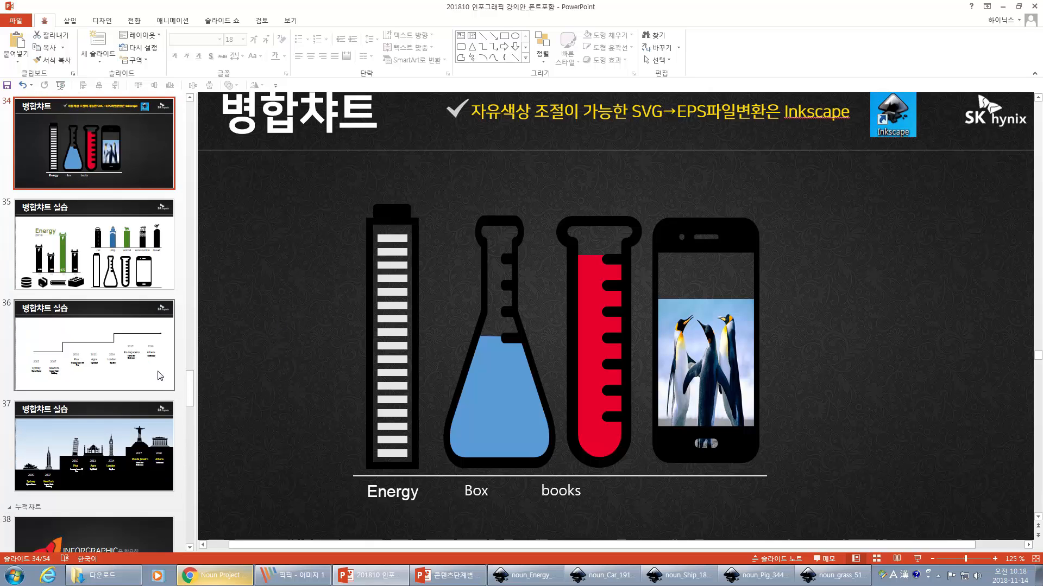
scroll(169, 375, "down", 2)
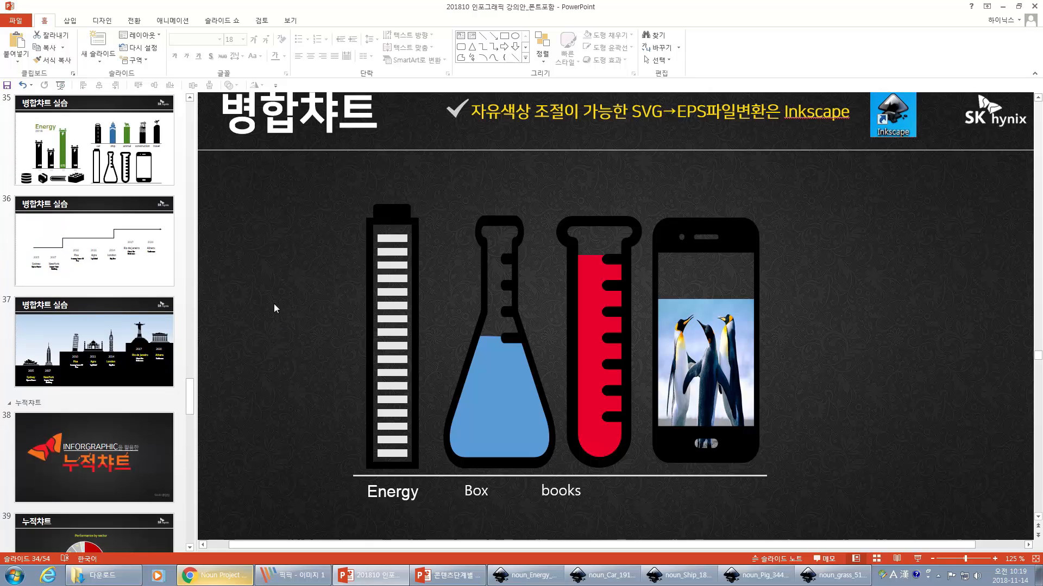